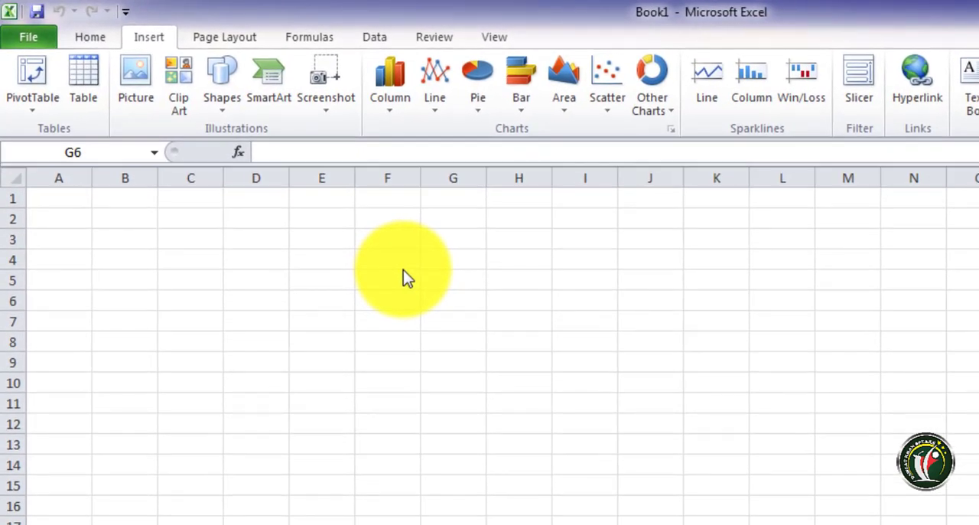
Open Local Disk (E:) in Windows Explorer and insert a screenshot of that window into the Excel worksheet
left_click(326, 109)
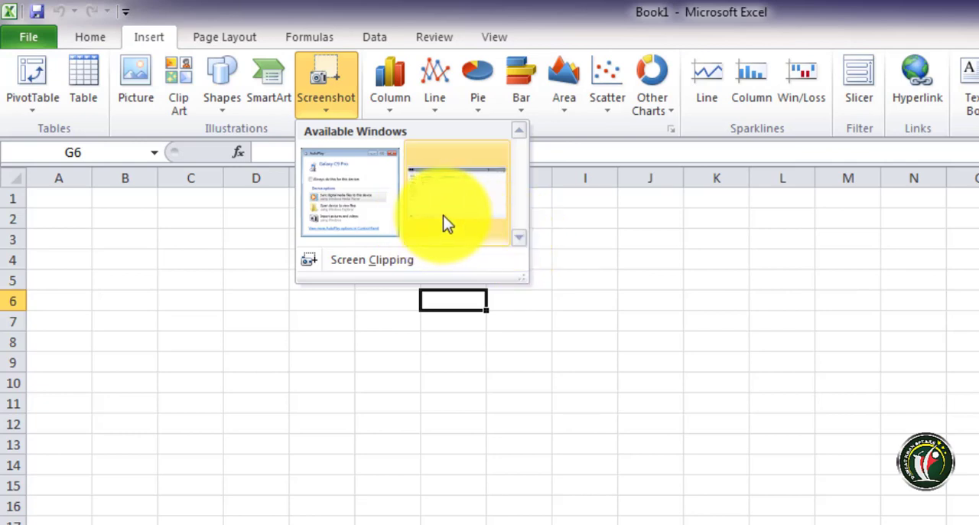
left_click(349, 193)
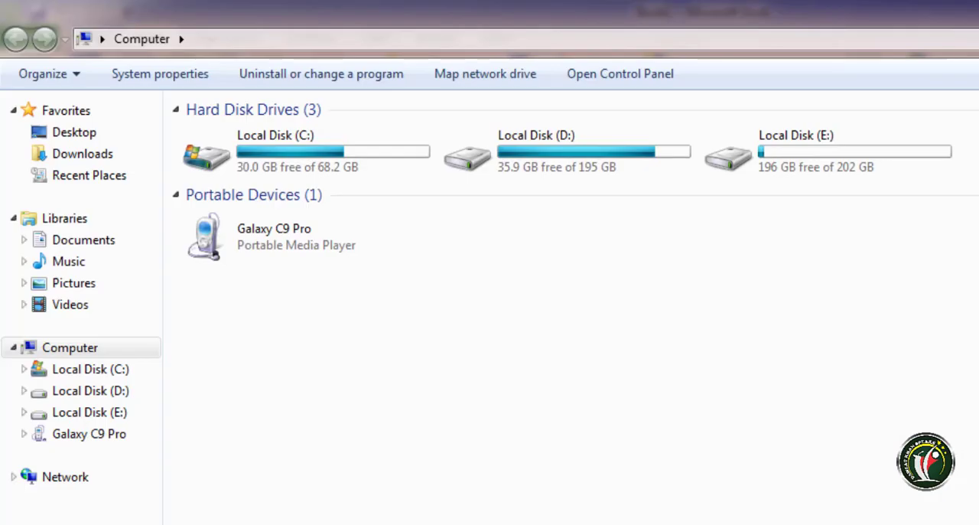
double_click(848, 157)
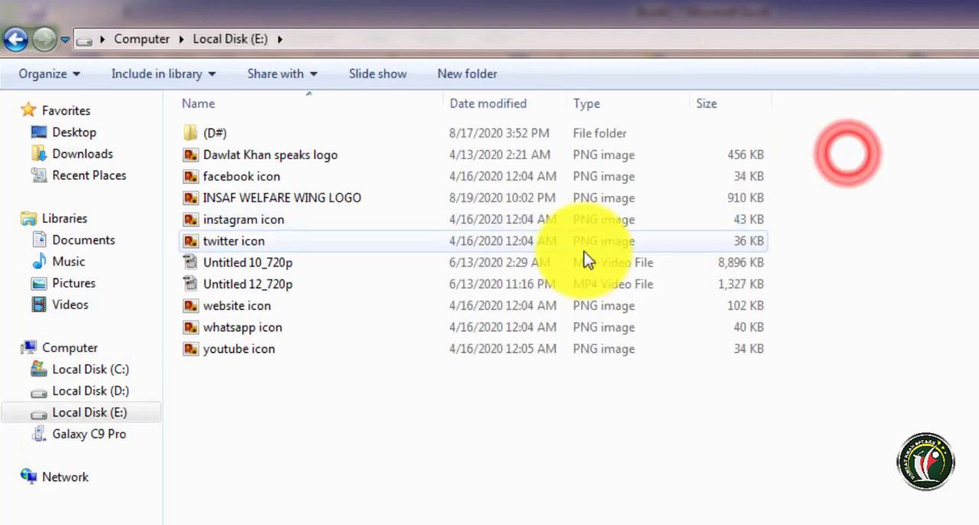
left_click(15, 39)
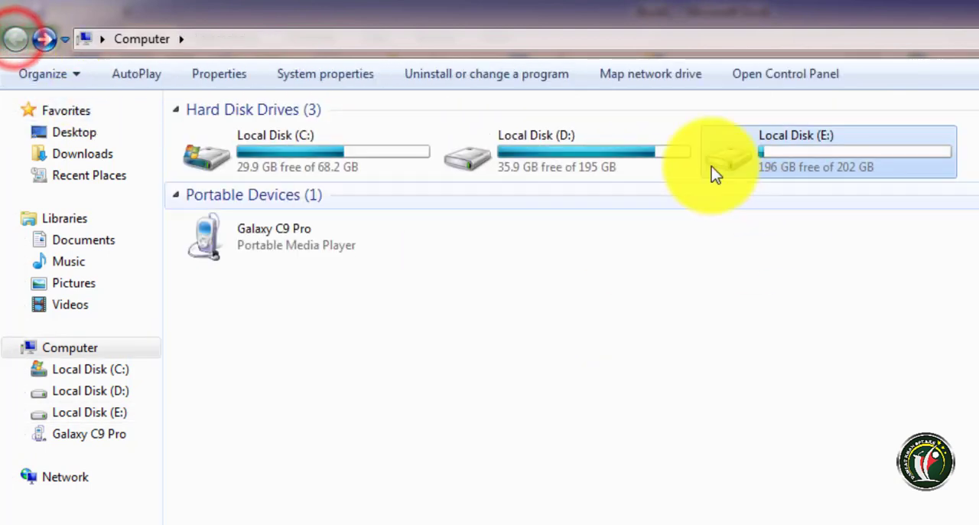
double_click(803, 158)
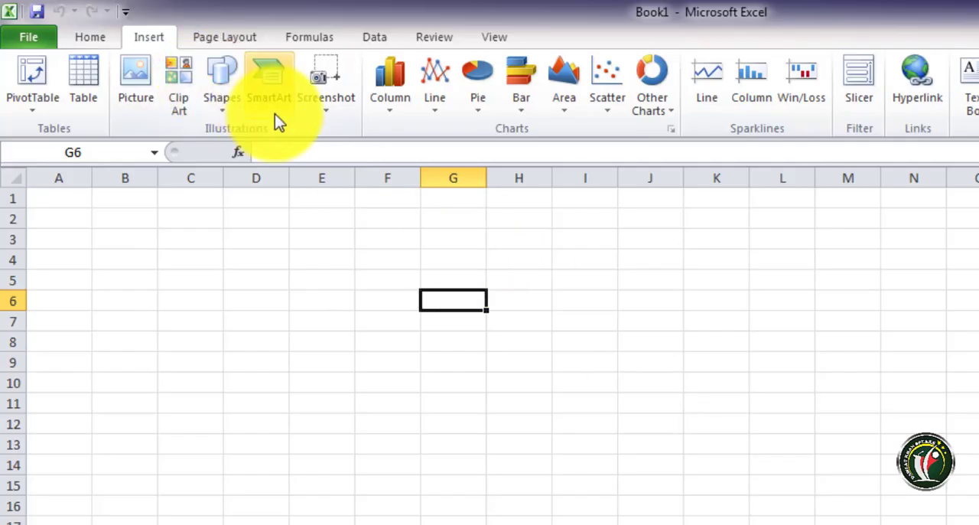
left_click(337, 111)
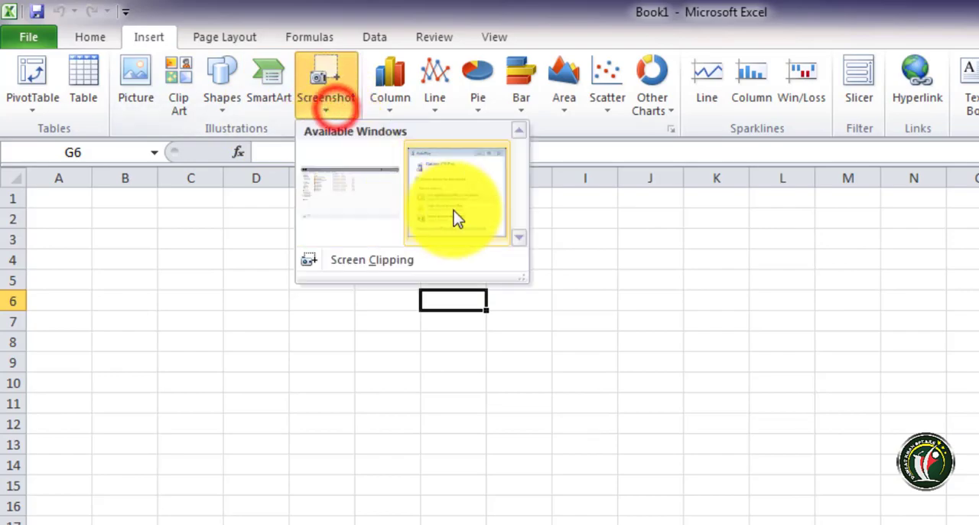
left_click(358, 201)
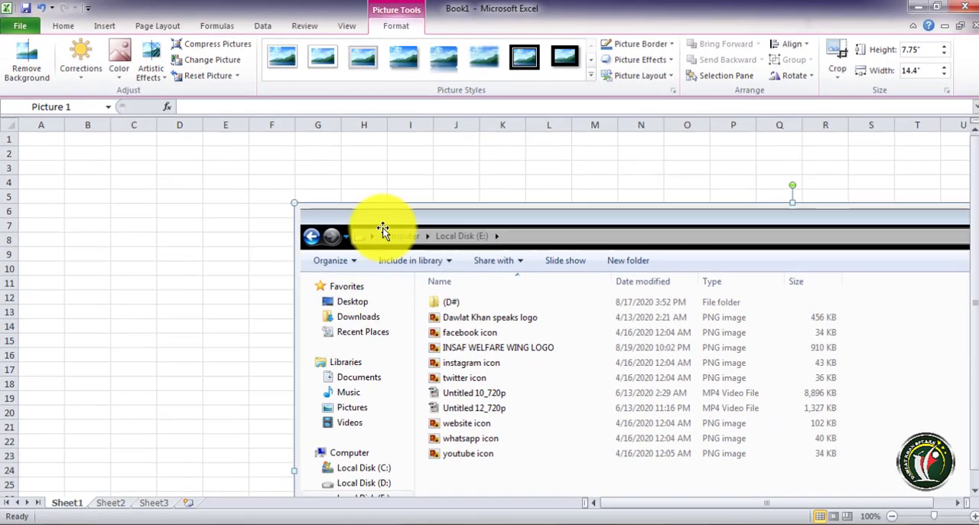
Shrink the inserted window screenshot to about 2.24" high by 4.16" wide and delete it from the sheet
left_click_drag(379, 218, 318, 177)
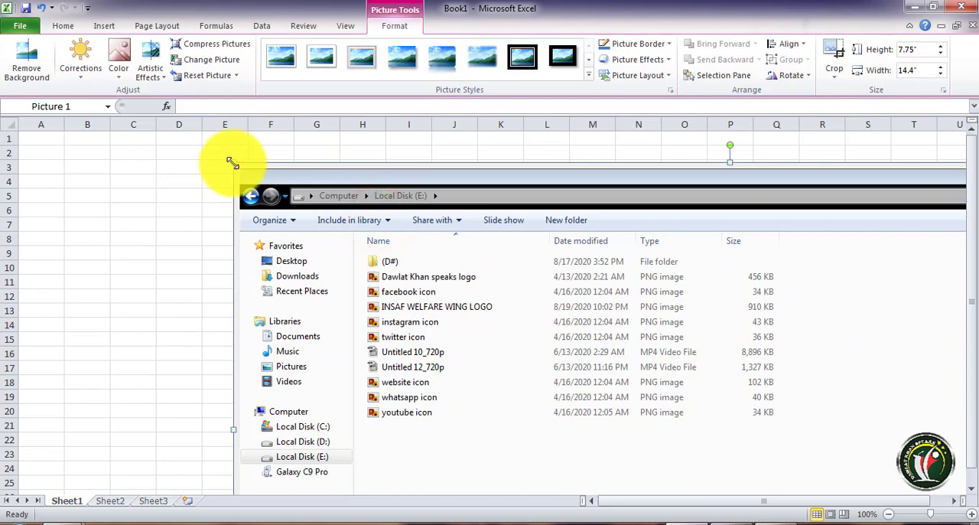
left_click_drag(234, 163, 383, 269)
left_click_drag(529, 319, 475, 342)
left_click_drag(610, 348, 262, 174)
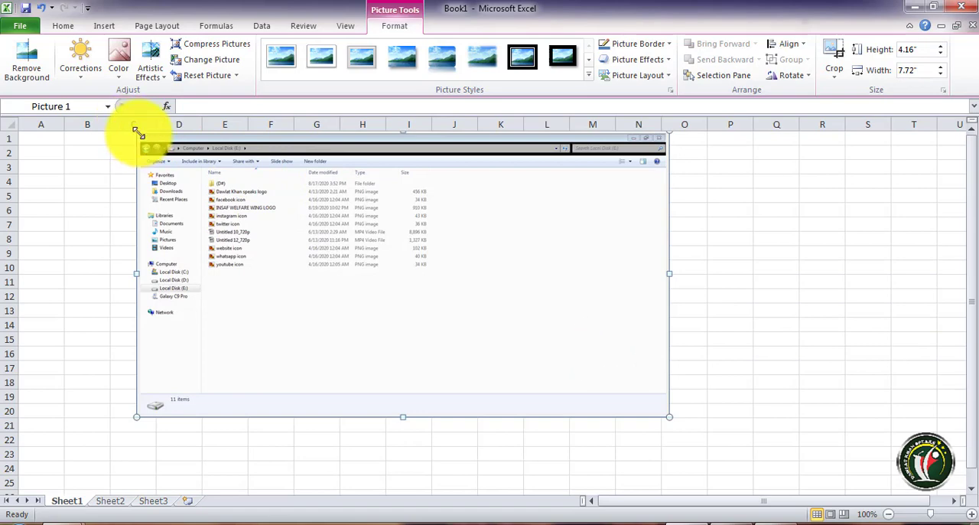
left_click_drag(137, 133, 313, 281)
left_click_drag(442, 322, 366, 277)
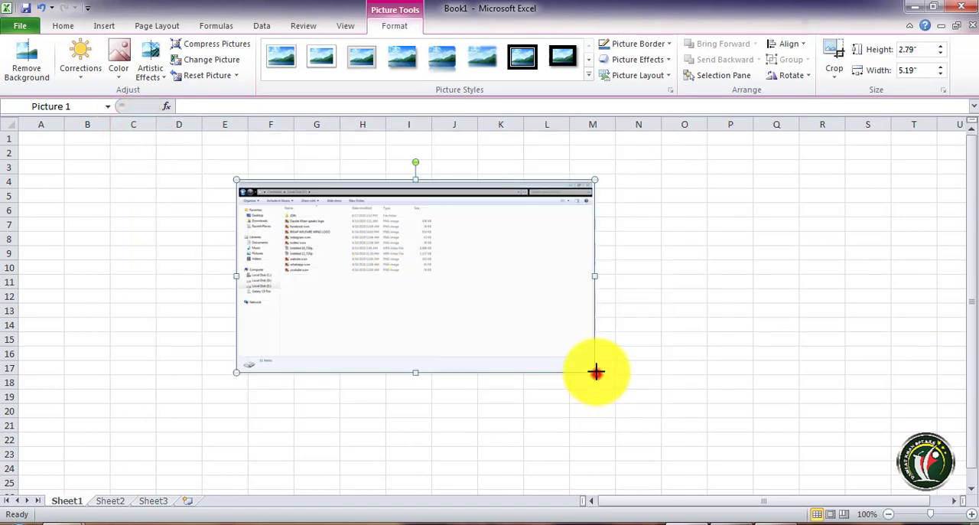
left_click_drag(596, 372, 524, 334)
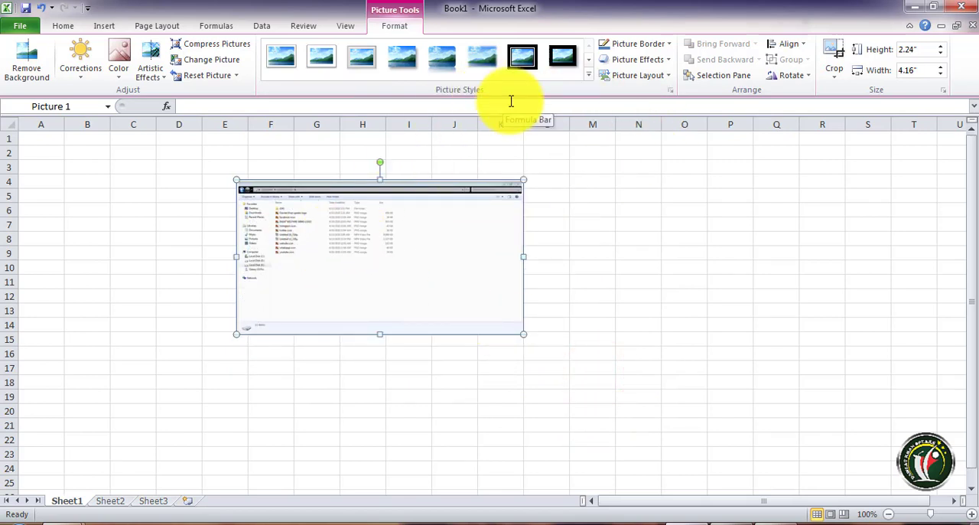
key("Delete")
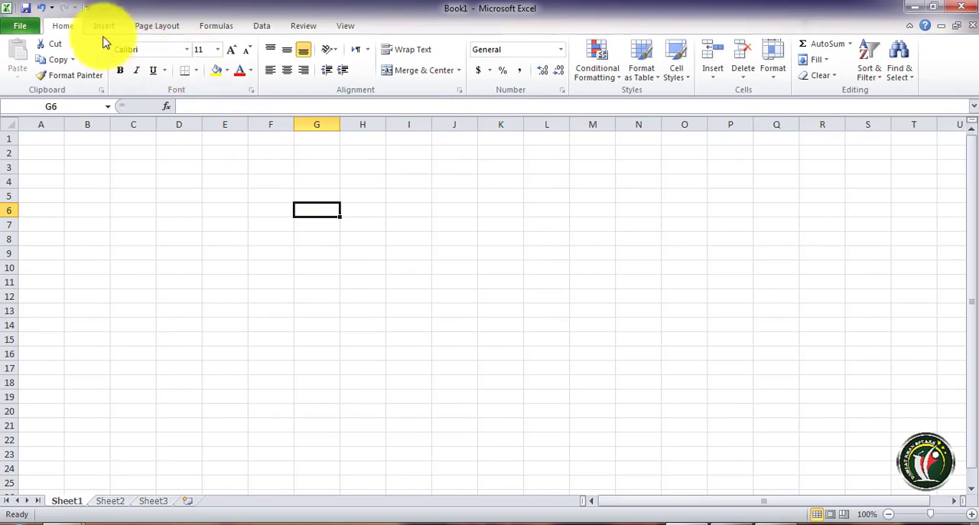
Close the Local Disk (E:) window and the AutoPlay dialog, leaving the desktop clear, and return to the Excel workbook
left_click(915, 7)
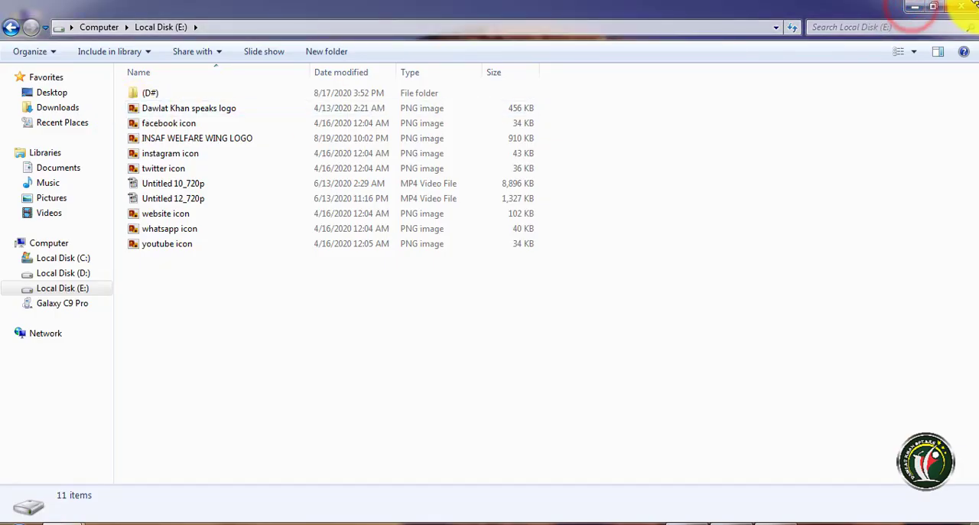
left_click(966, 8)
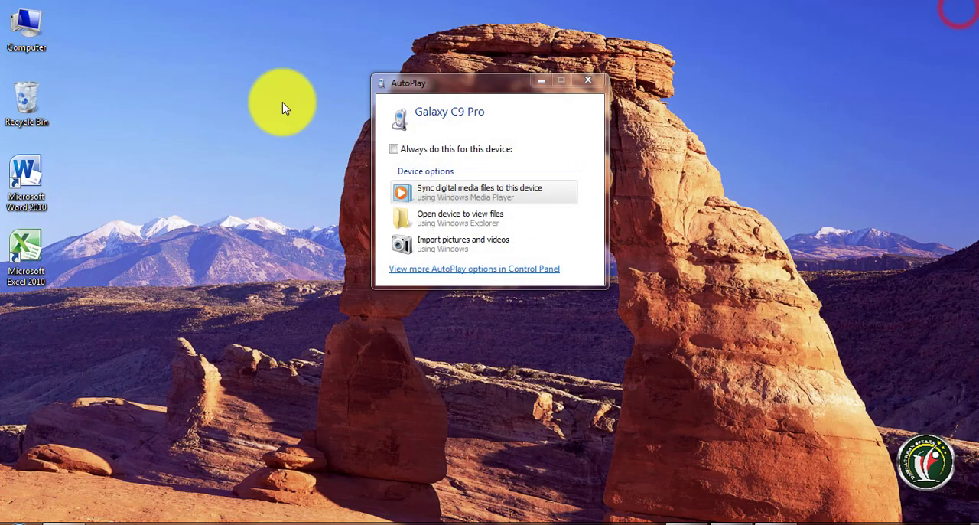
left_click(588, 79)
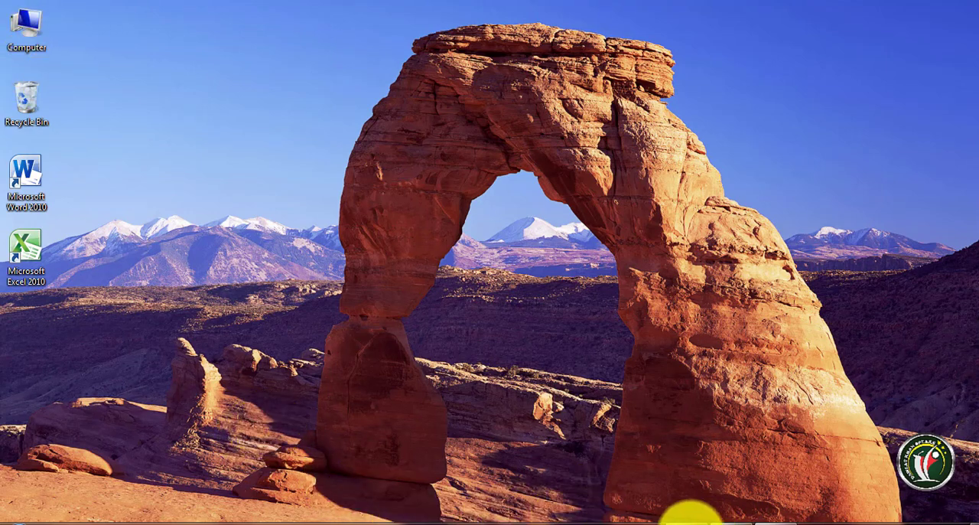
left_click(693, 520)
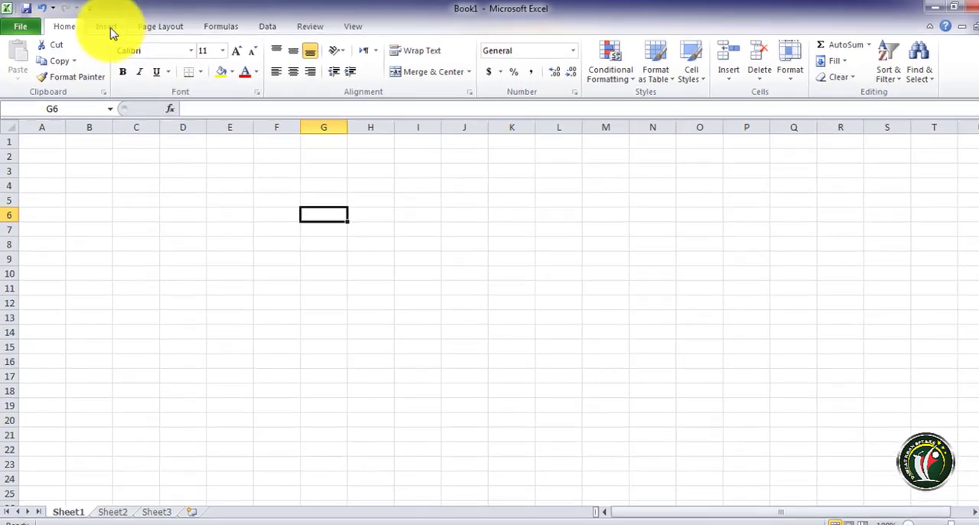
Insert a screen clipping of the desktop's Computer icon and place it in column H, around rows 4 to 7
left_click(104, 26)
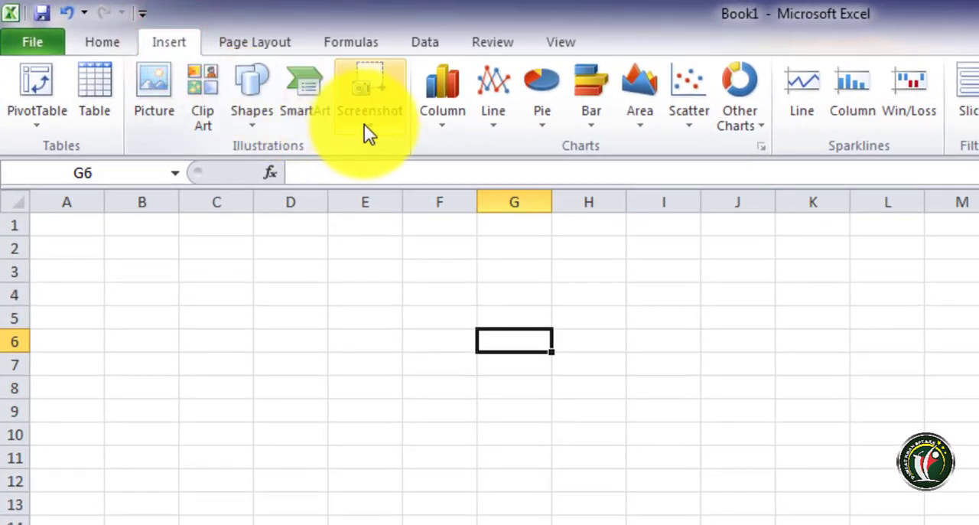
left_click(365, 126)
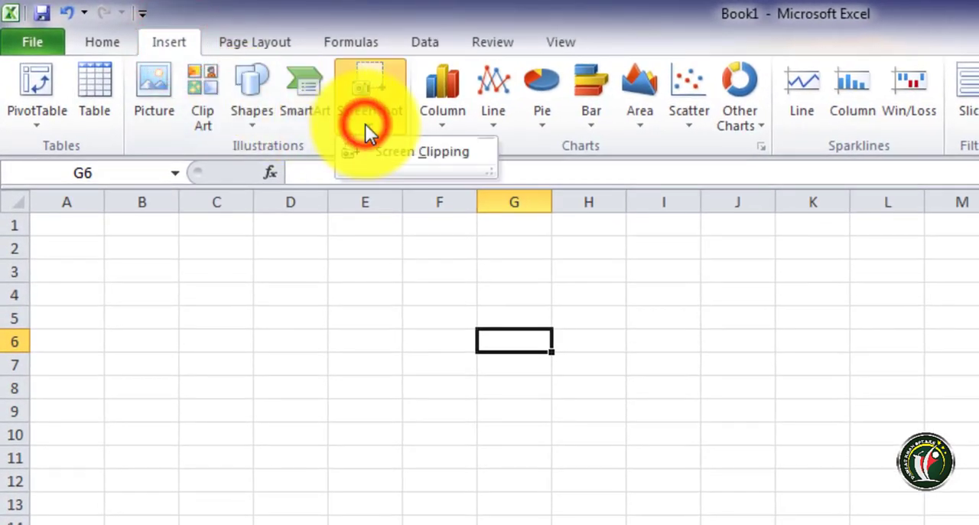
left_click(415, 157)
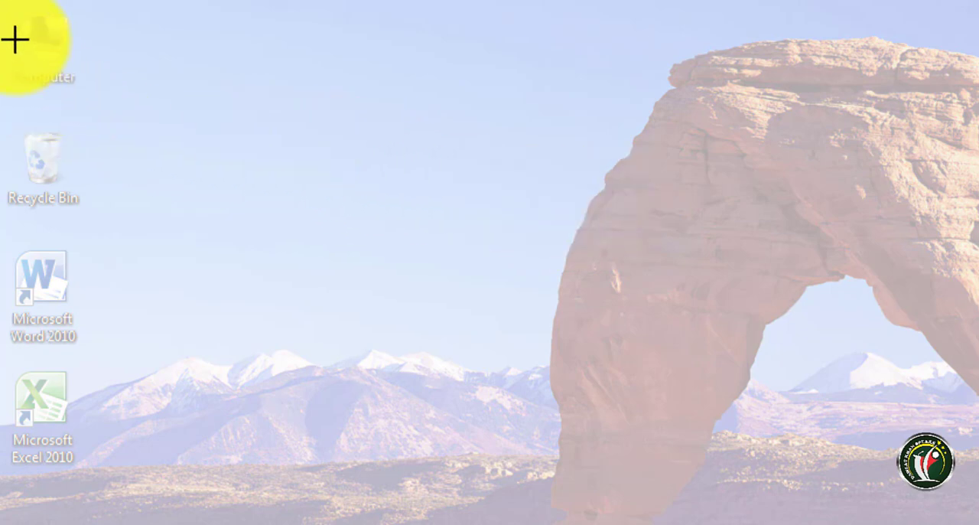
left_click_drag(7, 11, 81, 95)
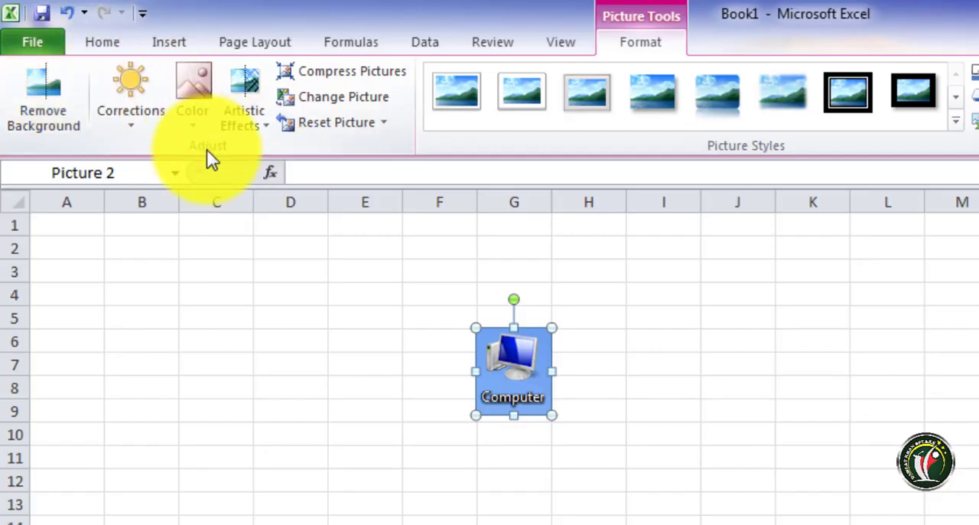
left_click_drag(553, 421, 589, 333)
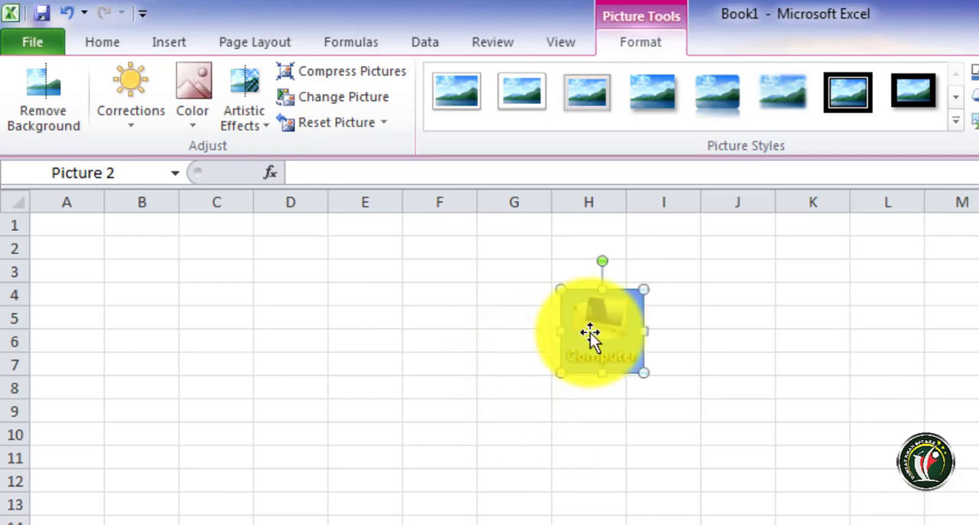
Insert a screen clipping of the desktop's Microsoft Word 2010 icon at cell E5
left_click(334, 310)
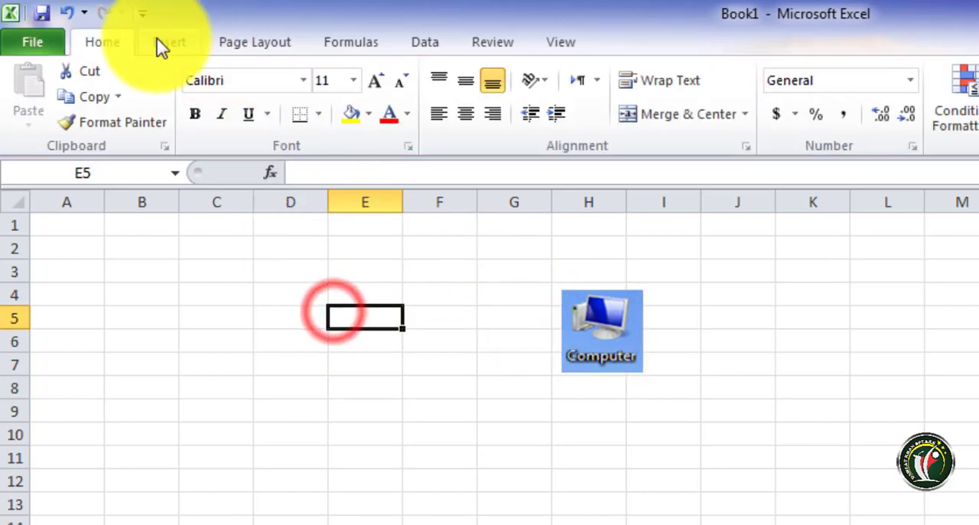
left_click(161, 41)
left_click(371, 123)
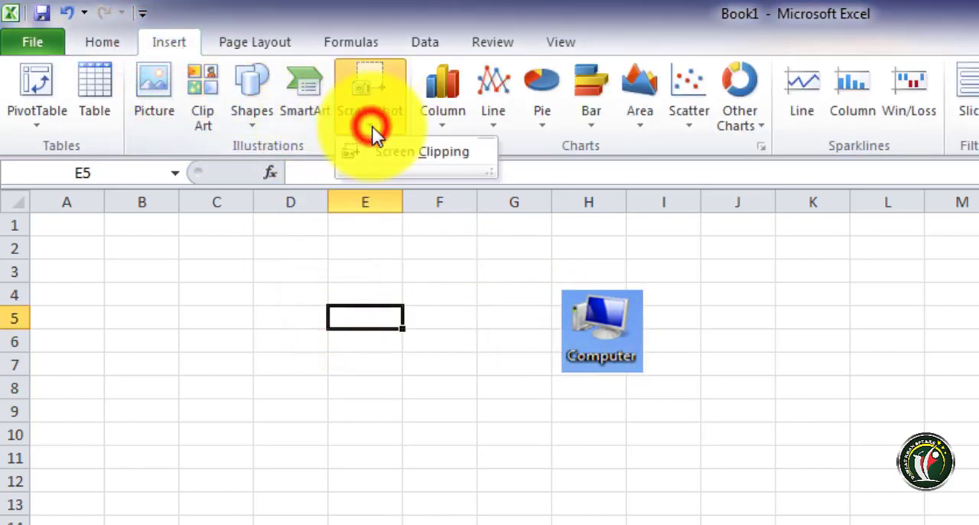
left_click(391, 152)
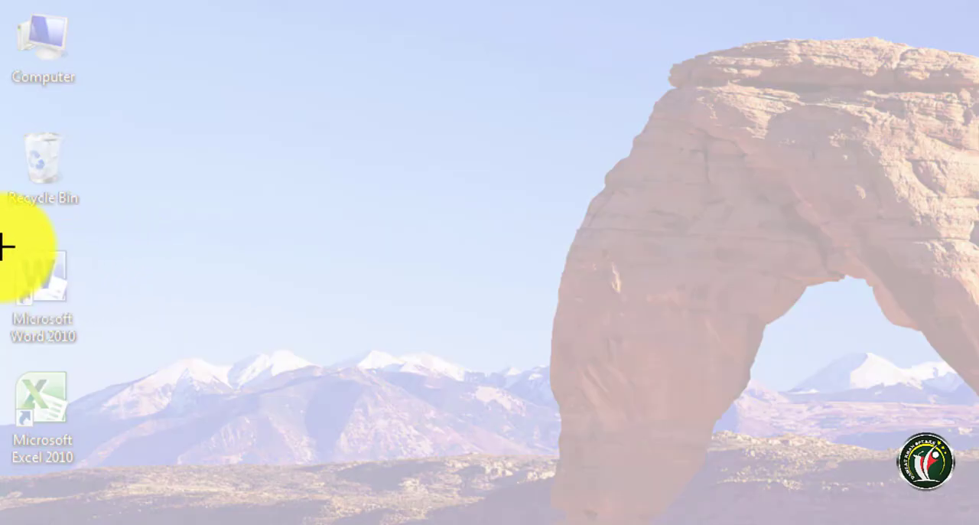
left_click_drag(2, 247, 81, 348)
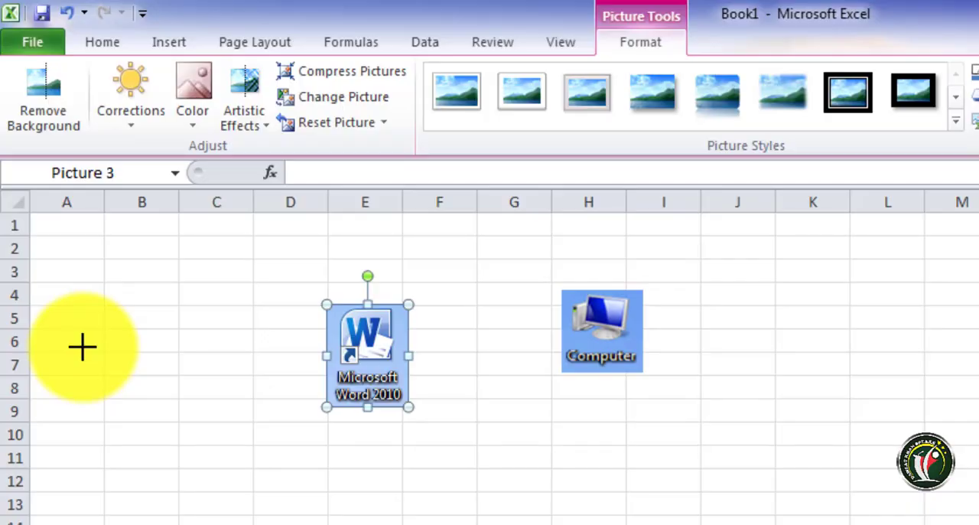
left_click(175, 50)
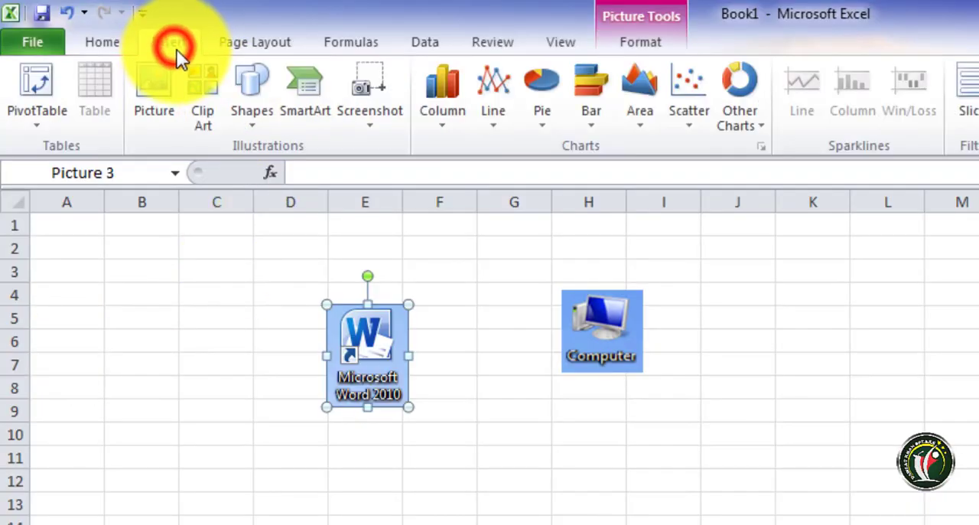
left_click(582, 341)
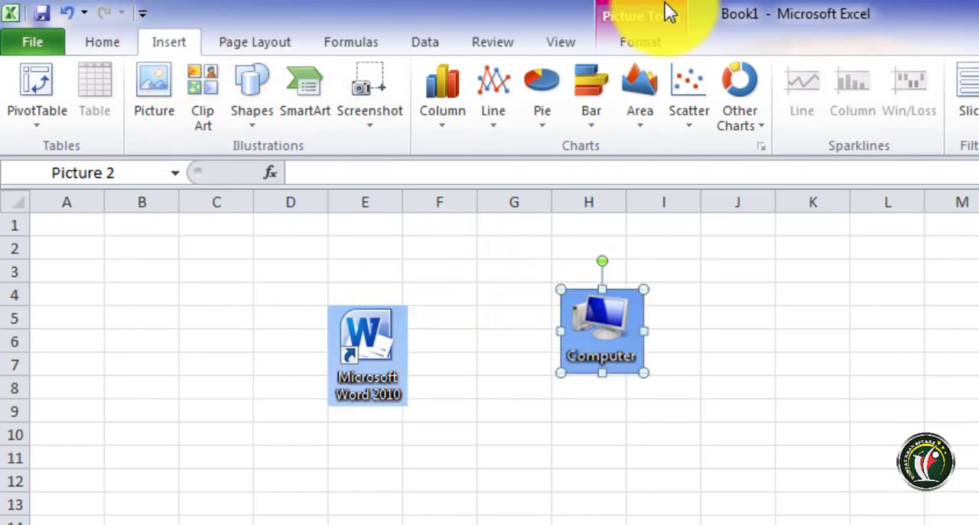
left_click(645, 39)
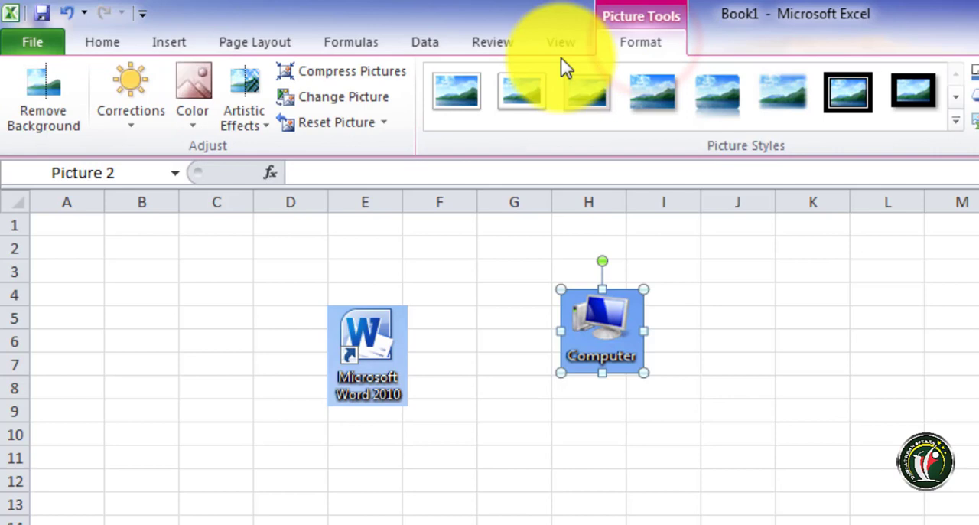
left_click(166, 40)
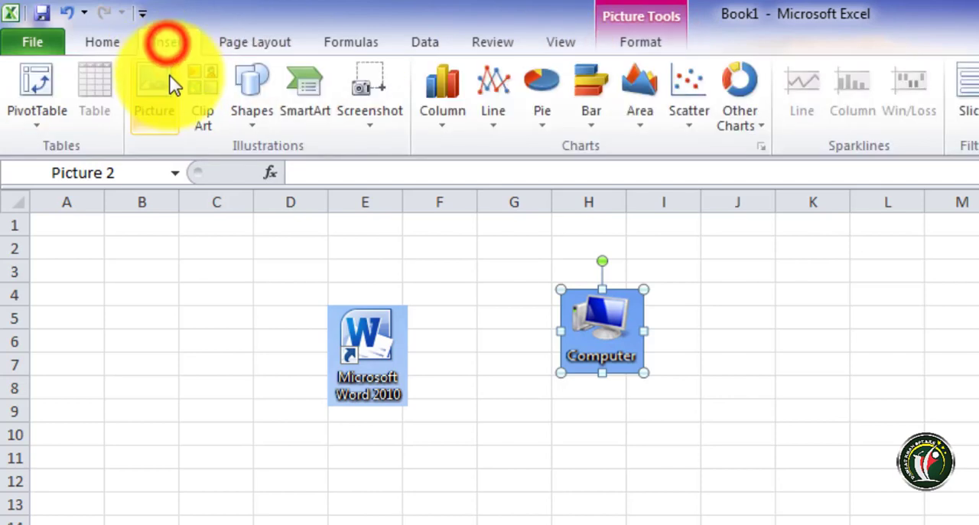
Delete the Computer and Microsoft Word 2010 clippings from the sheet
left_click(621, 343)
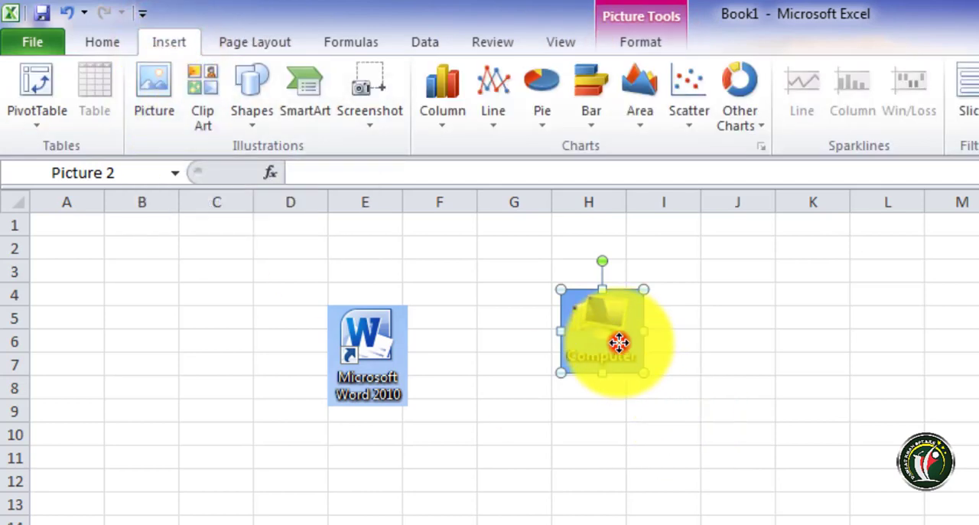
key("Delete")
left_click(392, 351)
key("Delete")
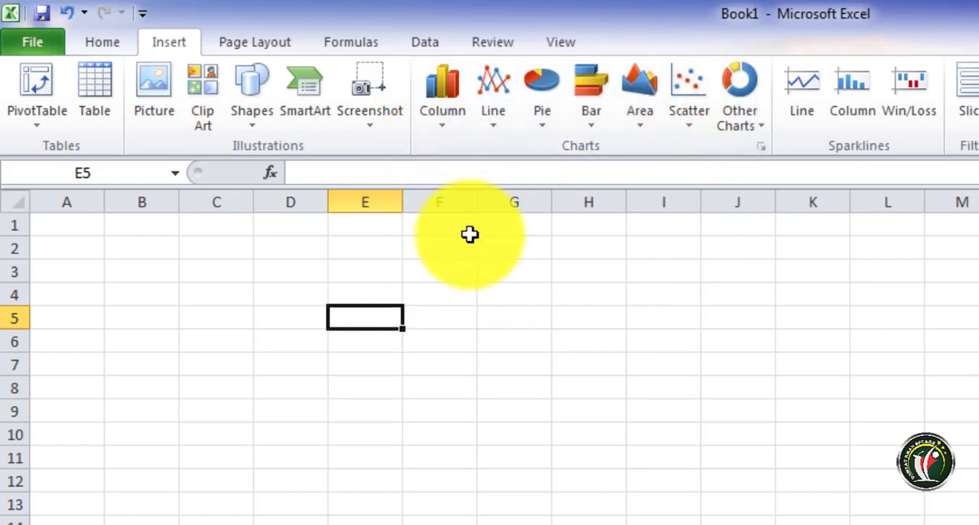
Enter 1 in cell E5
left_click(366, 324)
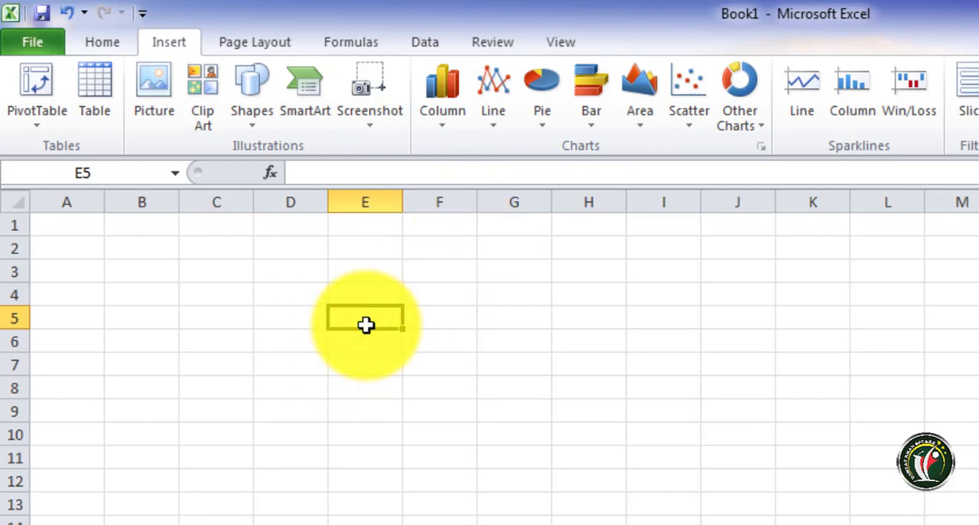
type("1")
key("Return")
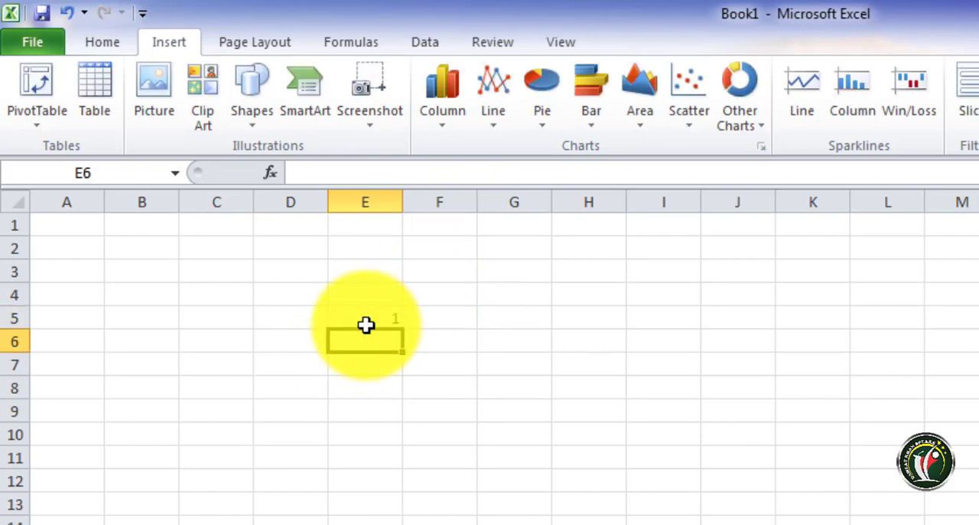
key("Up")
key("Up")
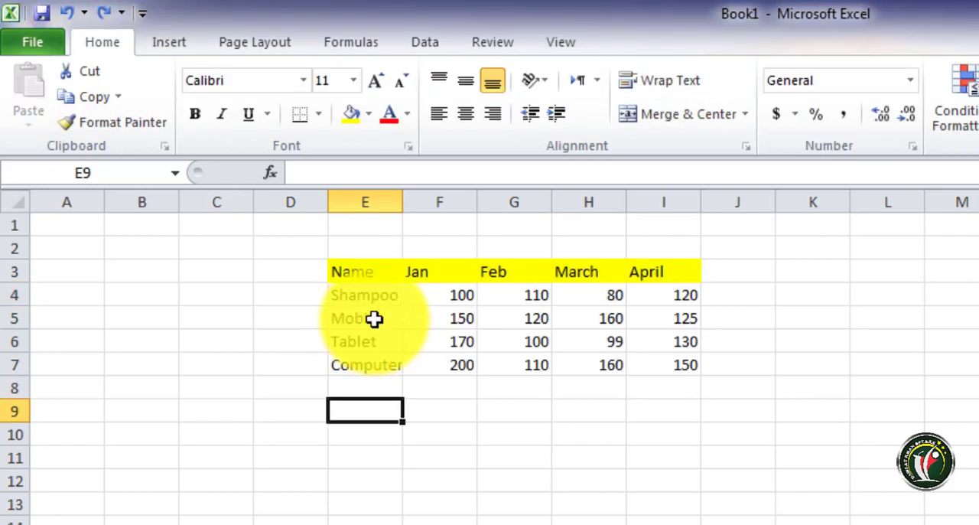
Review the product table row by row, from the Name header through the Shampoo, Mobile, Tablet and Computer values for each month
left_click(352, 277)
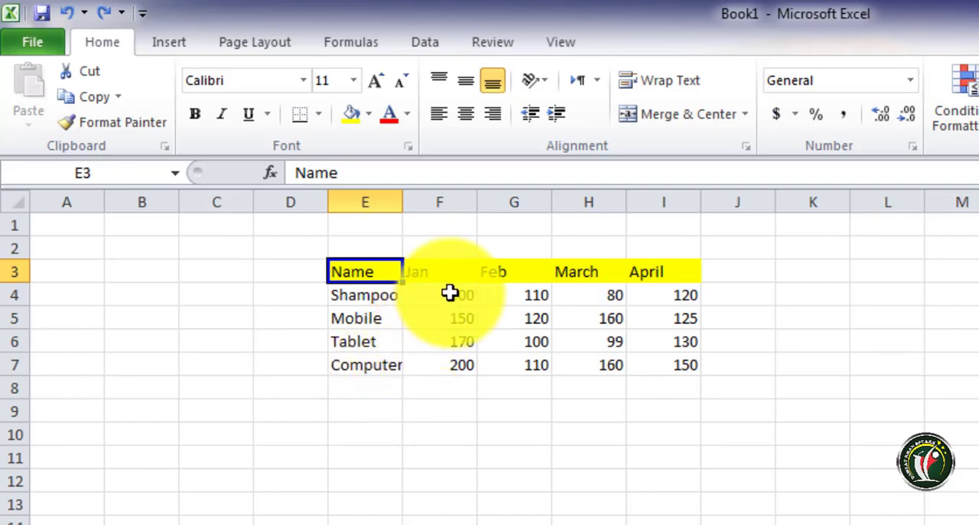
left_click(367, 298)
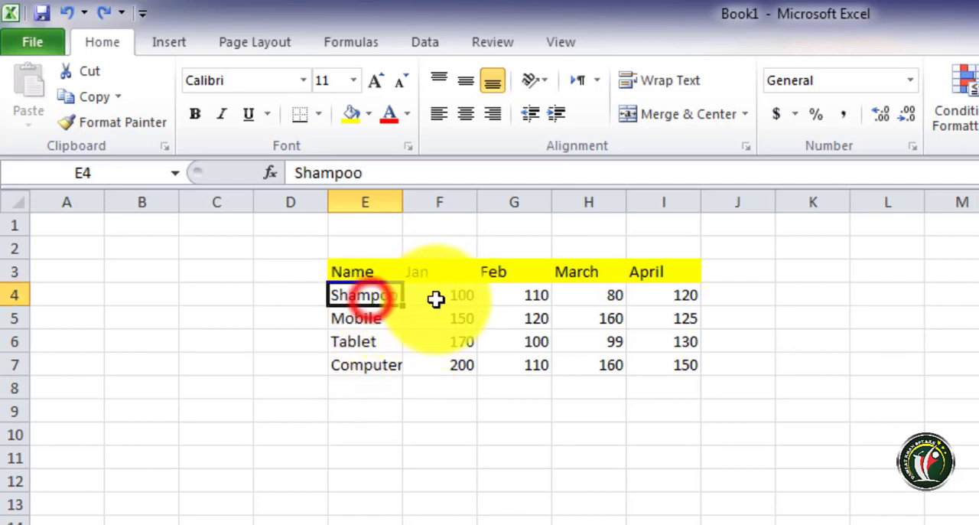
left_click(446, 298)
left_click(529, 295)
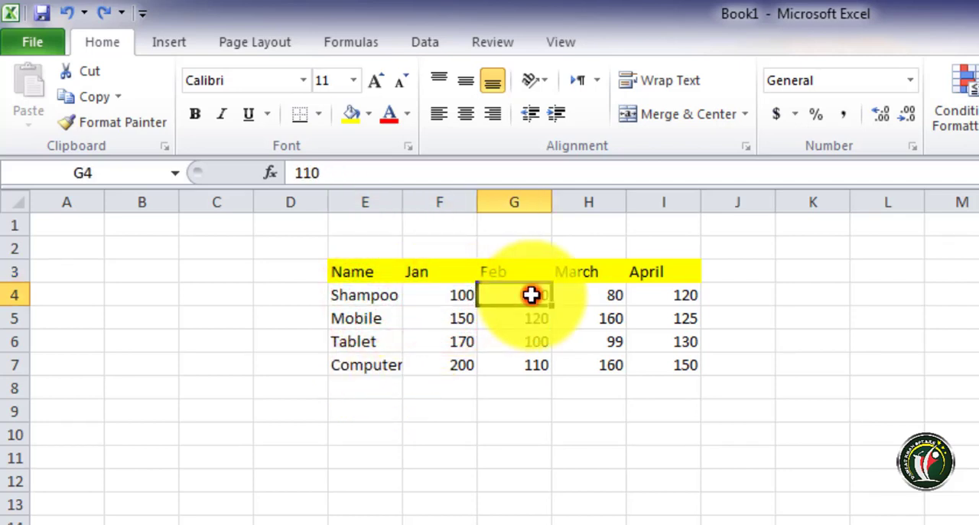
left_click(603, 295)
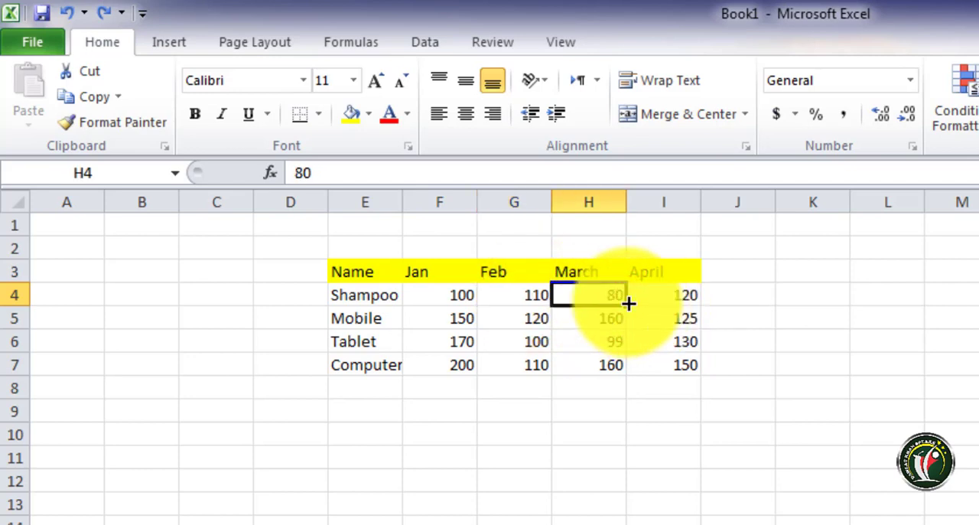
left_click(669, 299)
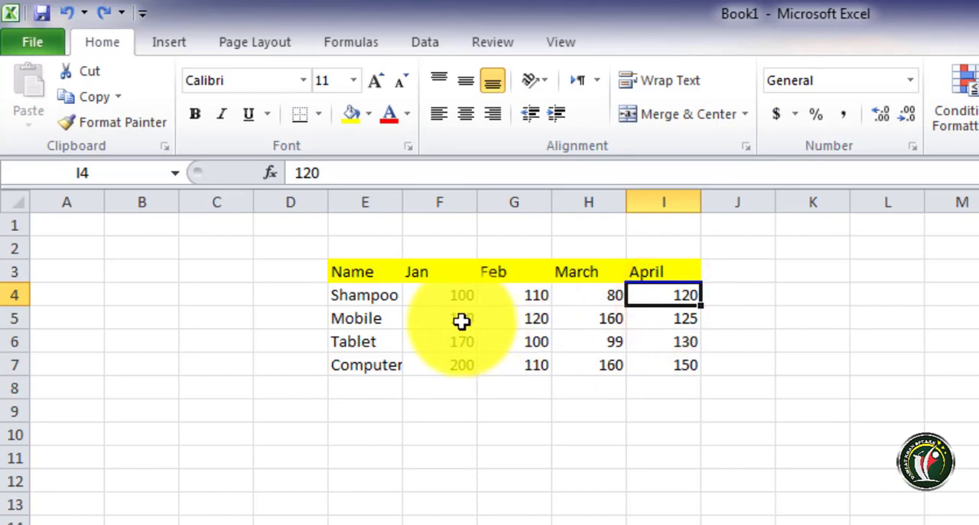
left_click_drag(365, 319, 643, 319)
left_click_drag(452, 345, 644, 345)
left_click(452, 367)
left_click_drag(501, 368, 651, 365)
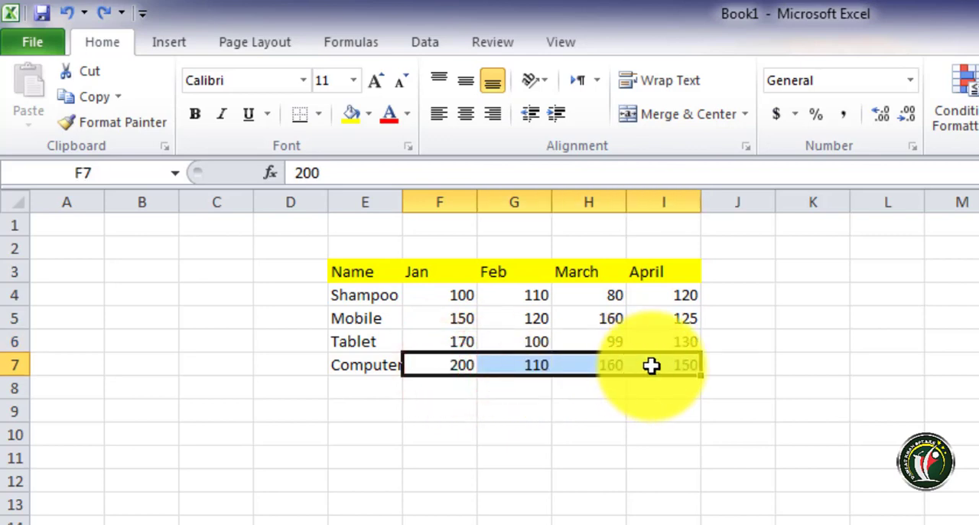
left_click(358, 274)
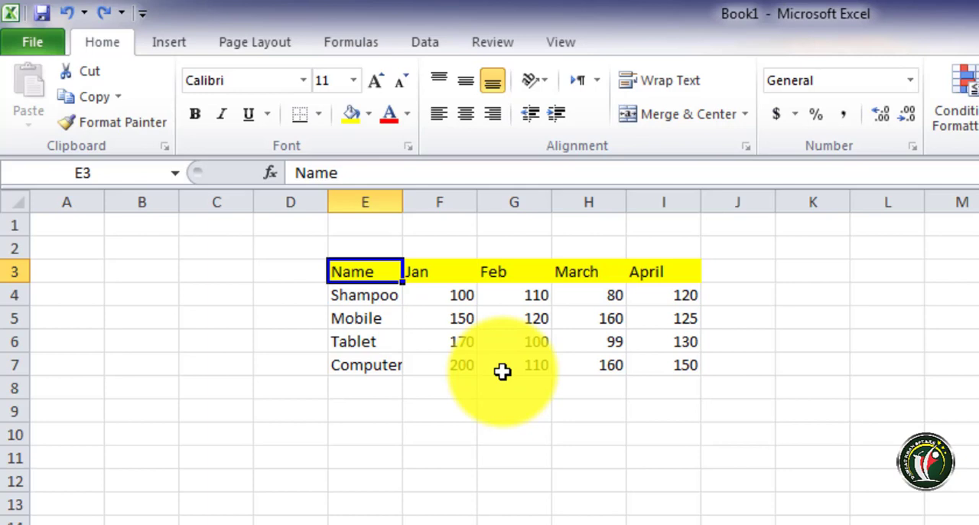
left_click(464, 378)
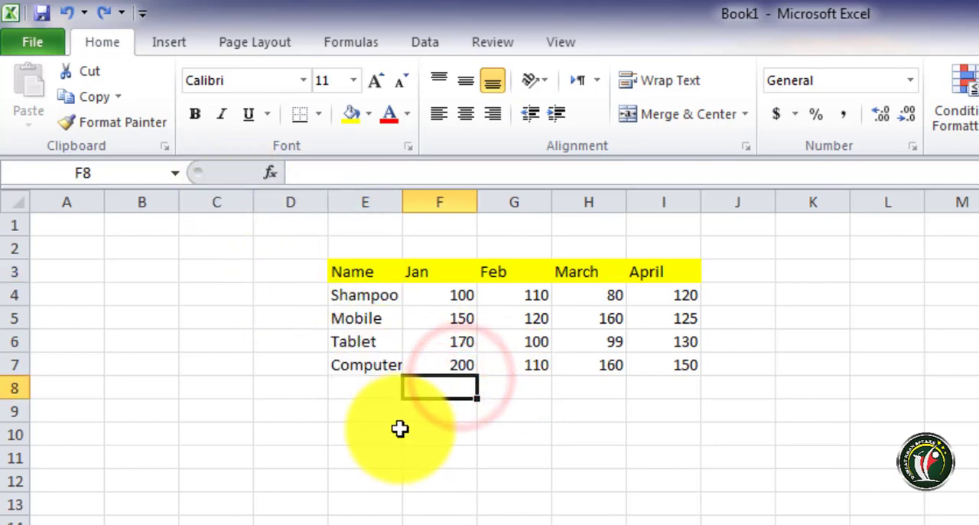
Try inserting a 2-D clustered column chart with only empty cell E10 selected, and delete the chart
left_click(396, 431)
left_click(169, 45)
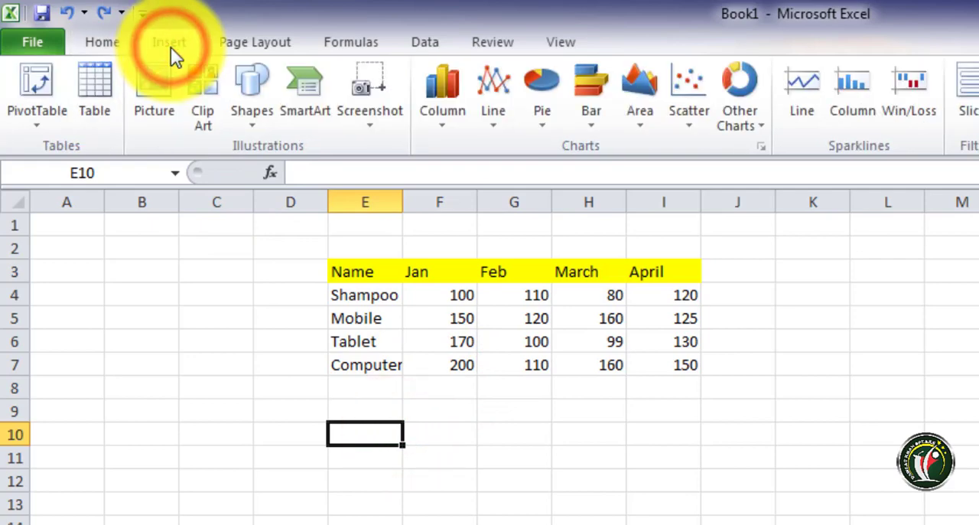
left_click(448, 87)
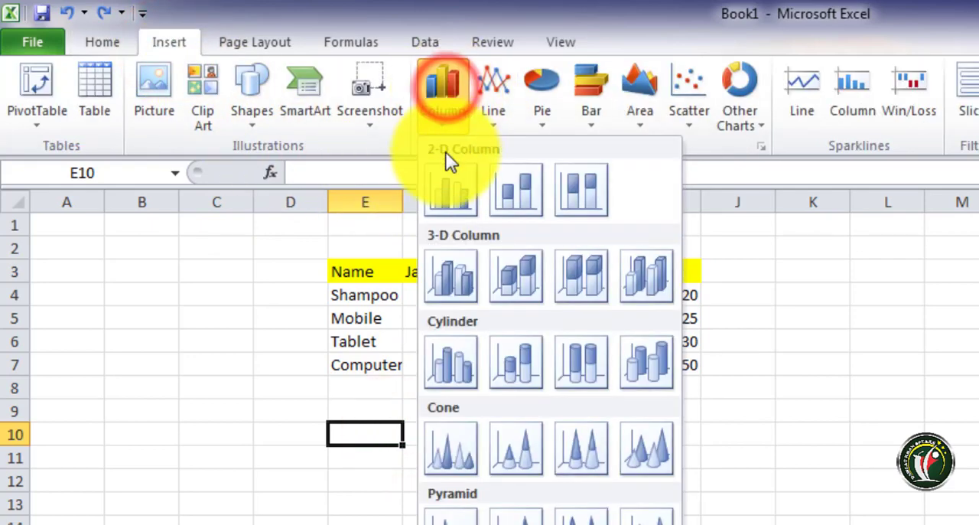
left_click(446, 178)
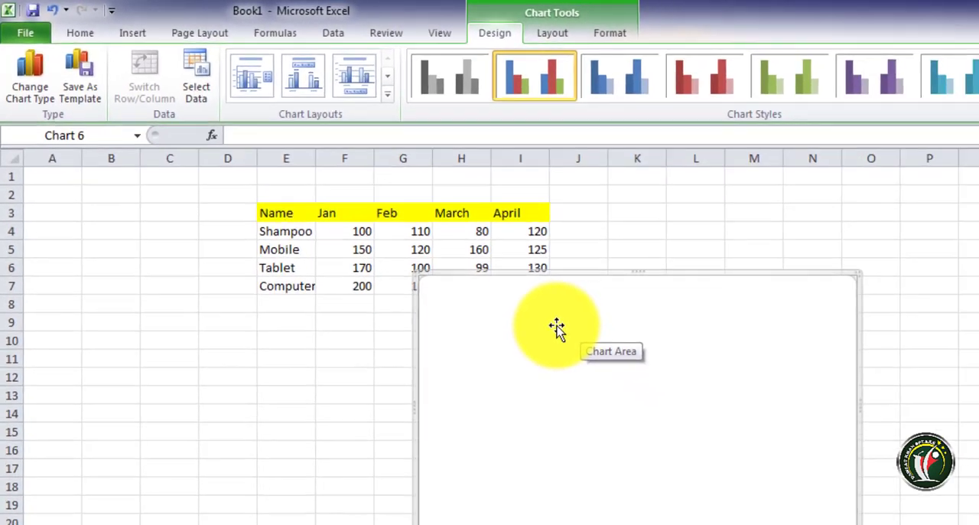
key("Delete")
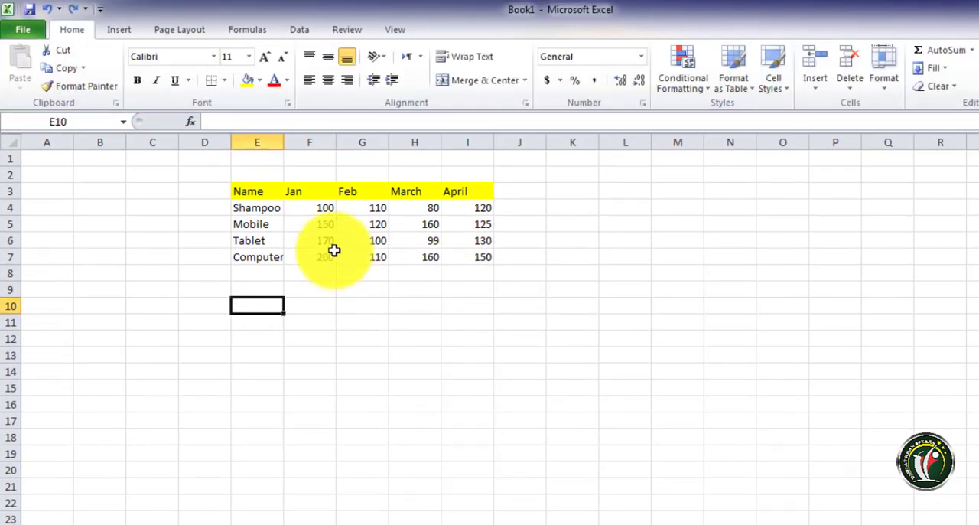
Insert a 2-D clustered column chart from the table range E3:I7 and place it directly beside the table, starting in column J
left_click_drag(251, 193, 466, 251)
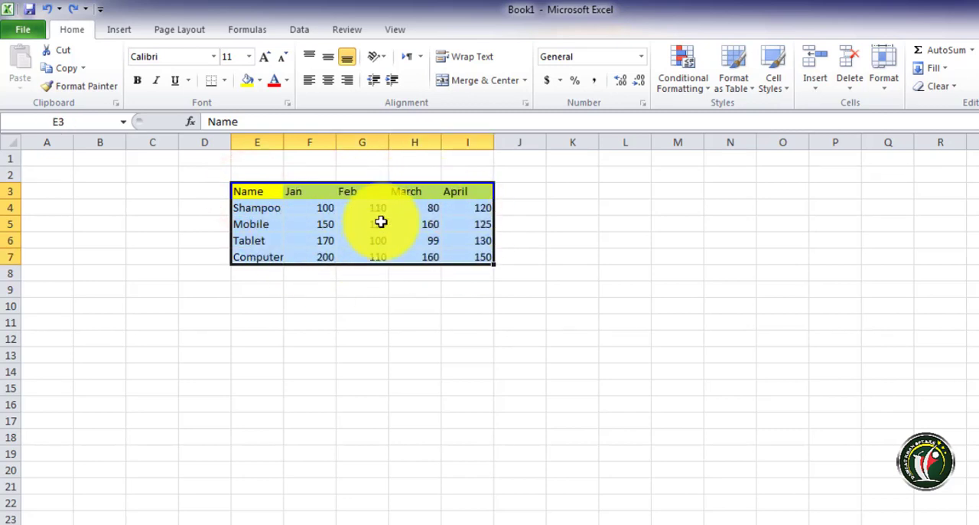
left_click(118, 29)
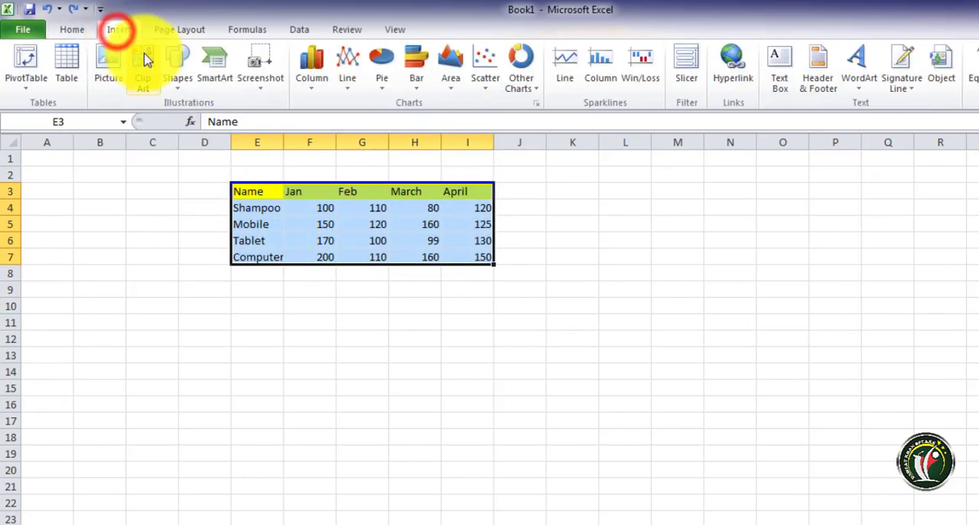
left_click(309, 65)
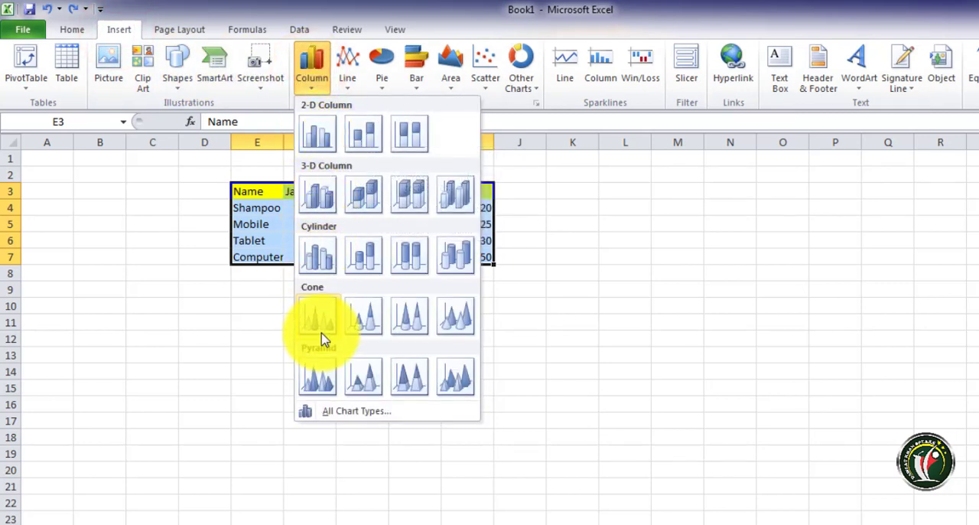
left_click(323, 139)
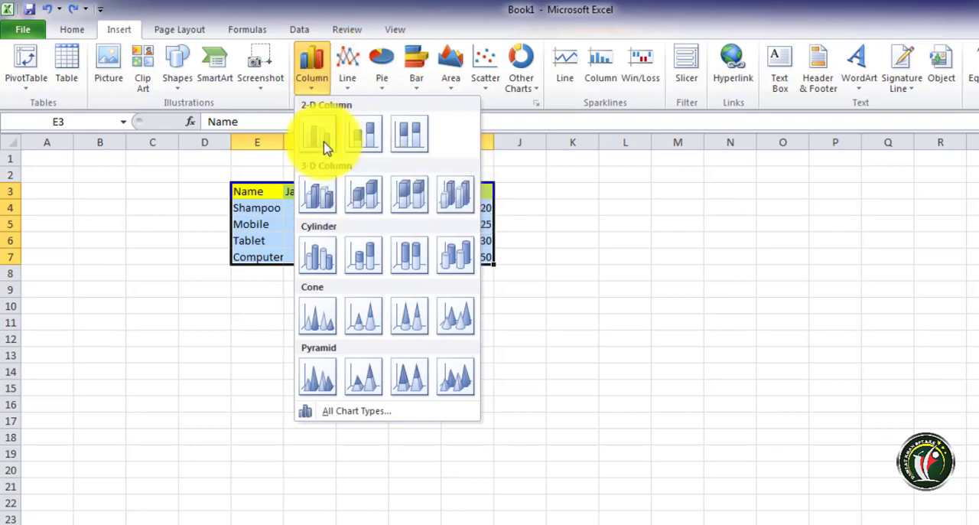
left_click(324, 140)
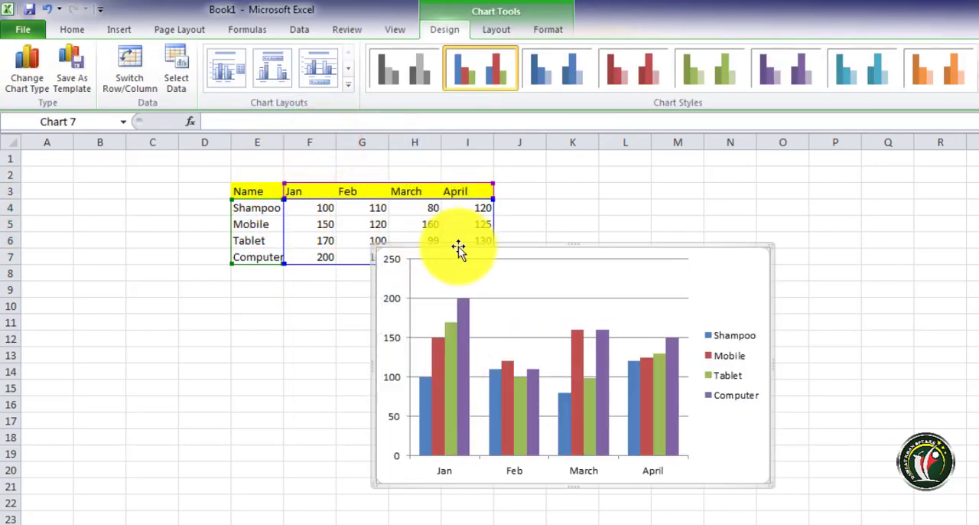
left_click_drag(470, 248, 600, 180)
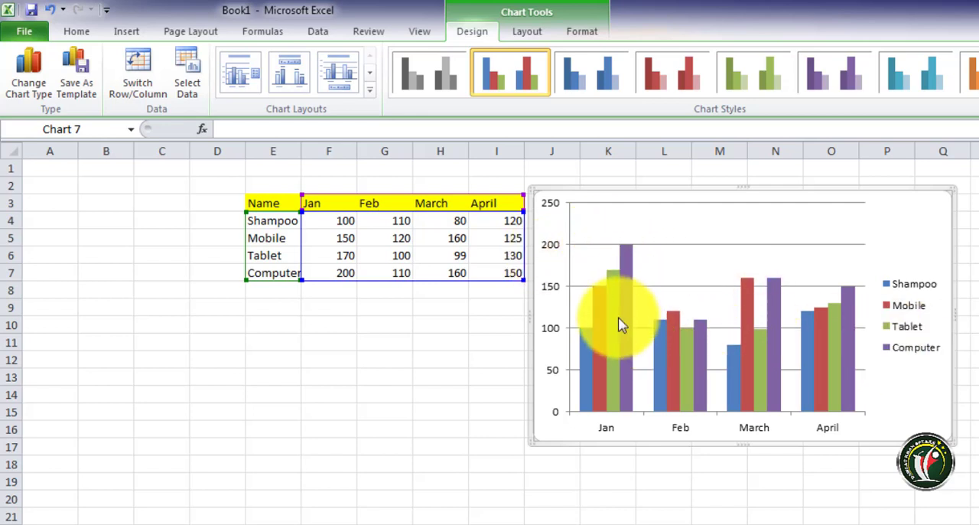
Examine the product columns for Jan and Feb in the column chart and compare their heights
mouse_move(587, 371)
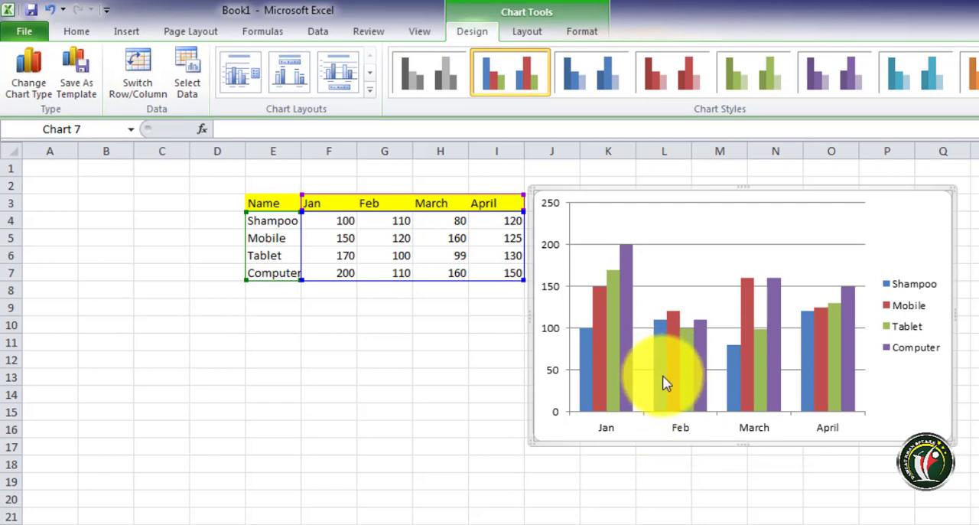
mouse_move(662, 375)
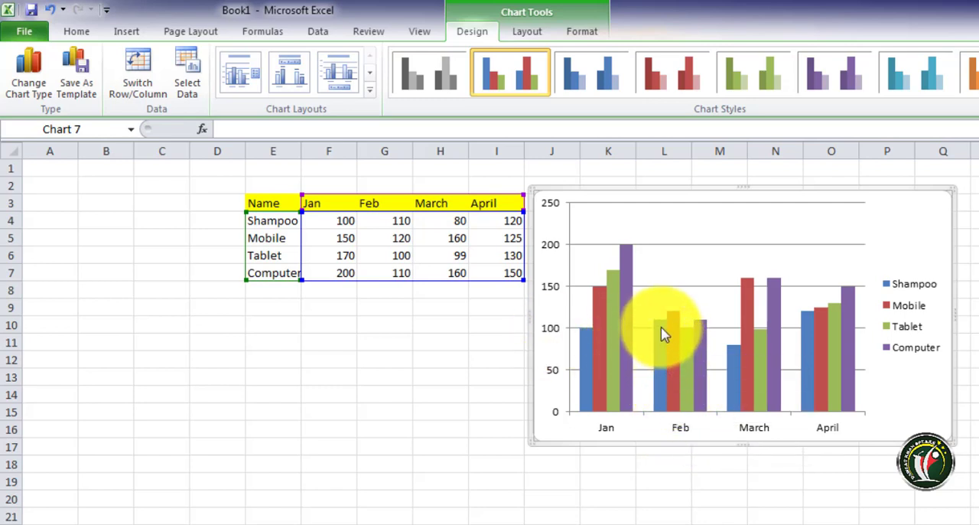
mouse_move(662, 329)
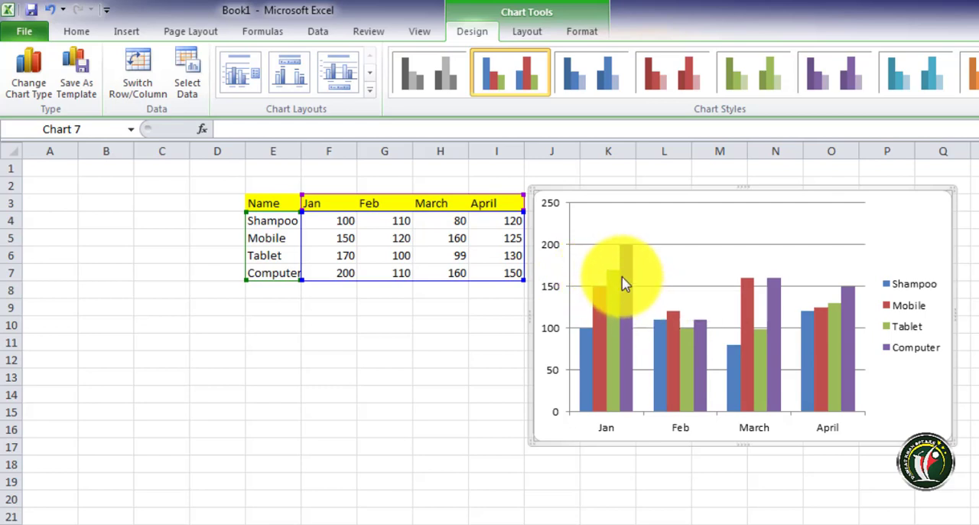
mouse_move(617, 283)
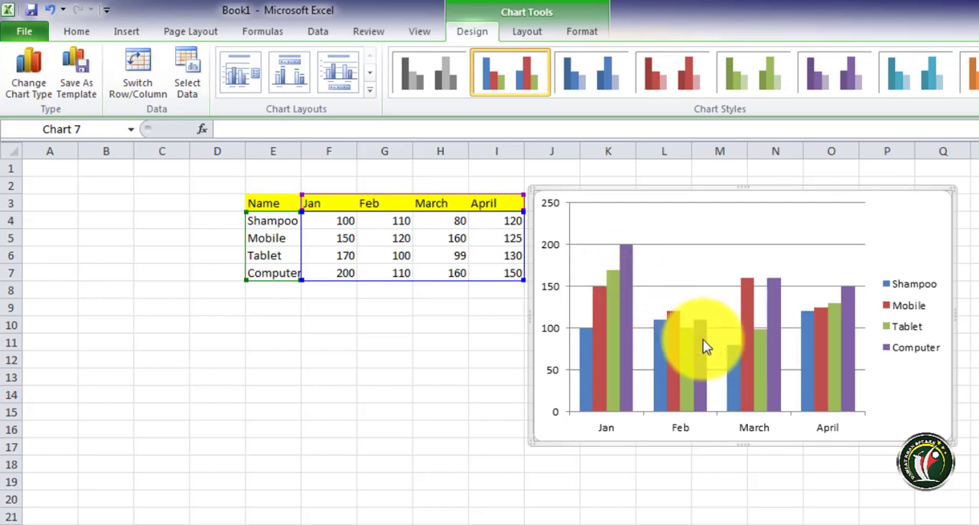
mouse_move(704, 340)
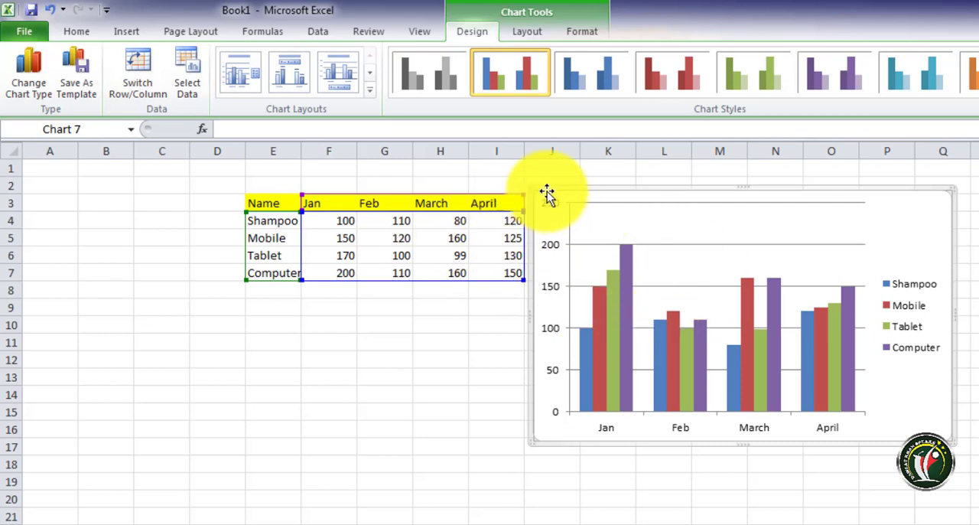
Review the layout, formatting and design tools offered for the column chart, and check how they depend on the chart being selected
left_click(527, 31)
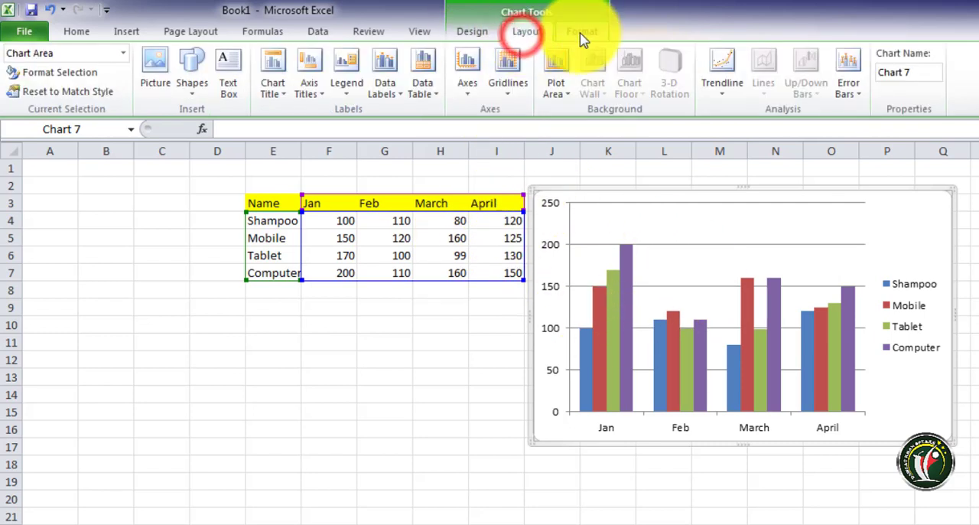
left_click(581, 32)
left_click(455, 32)
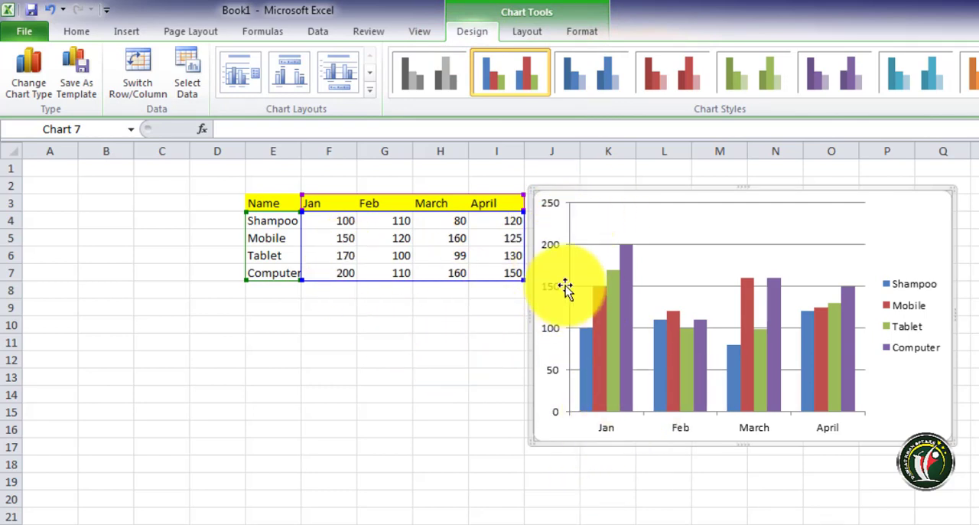
left_click(394, 379)
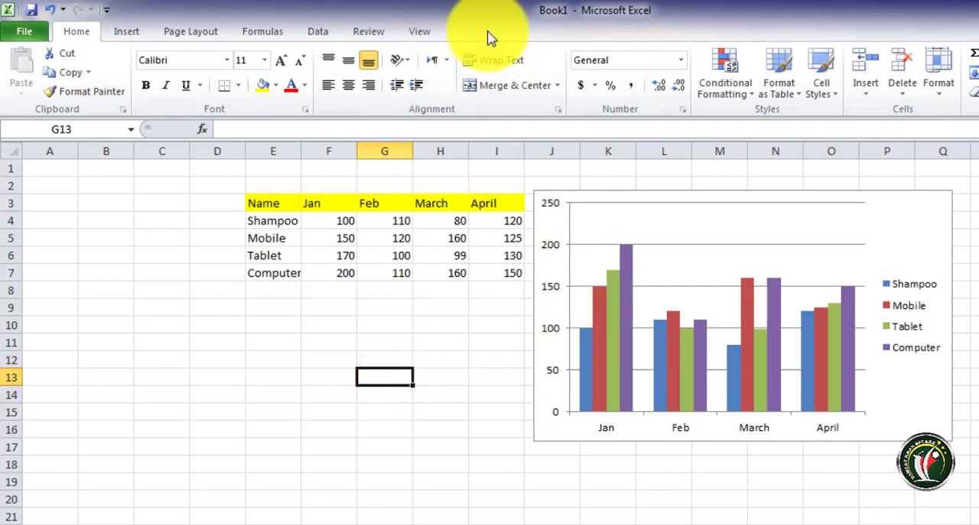
left_click(607, 201)
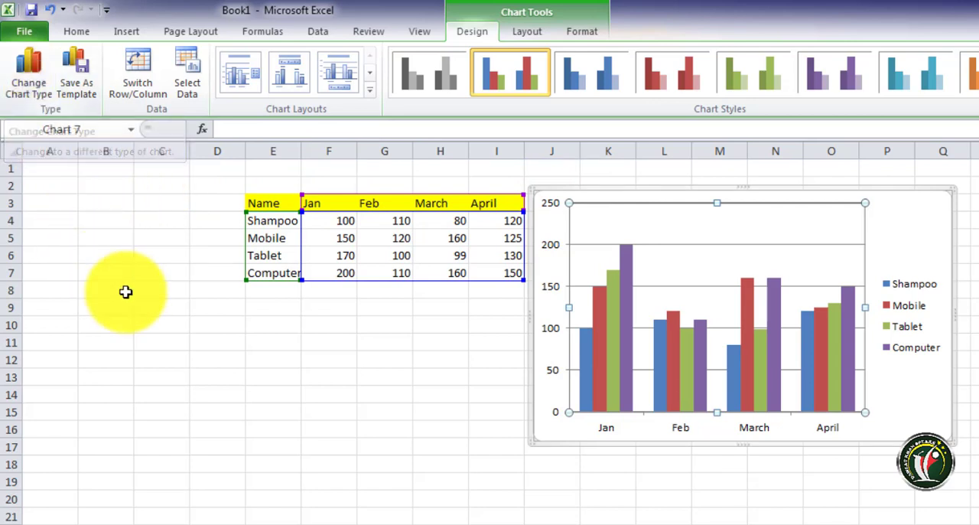
left_click(298, 361)
Browse the Line, Pie, Bar, Area, Scatter and other chart types available for the table range E3:I7
left_click_drag(247, 203, 494, 273)
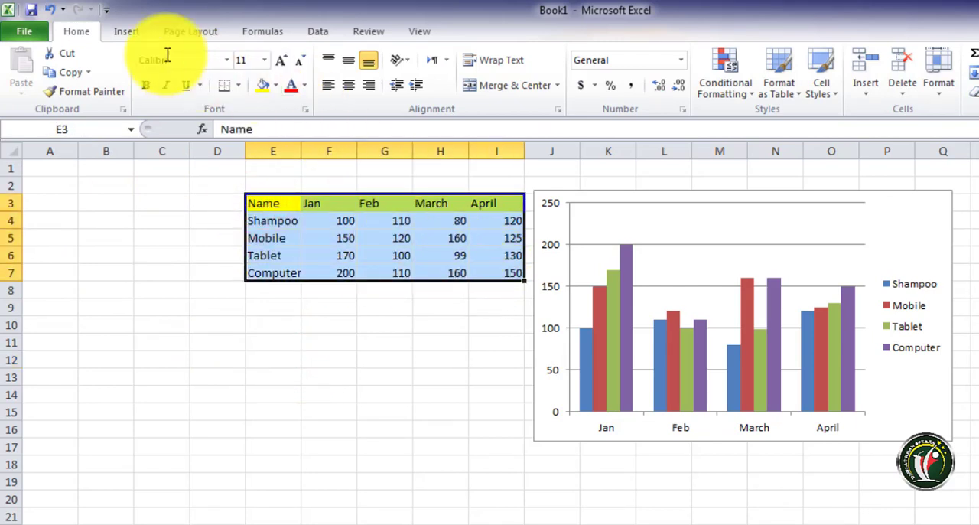
left_click(125, 29)
left_click(367, 88)
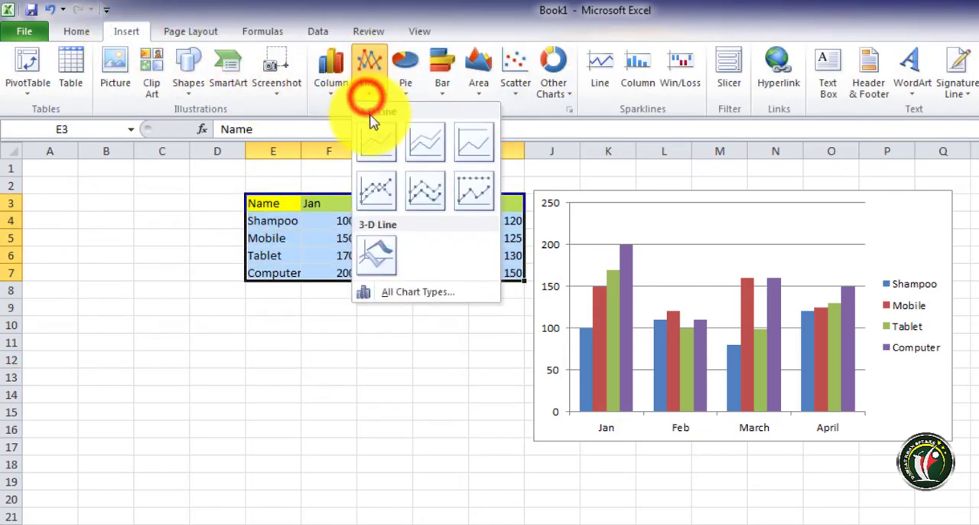
left_click(409, 86)
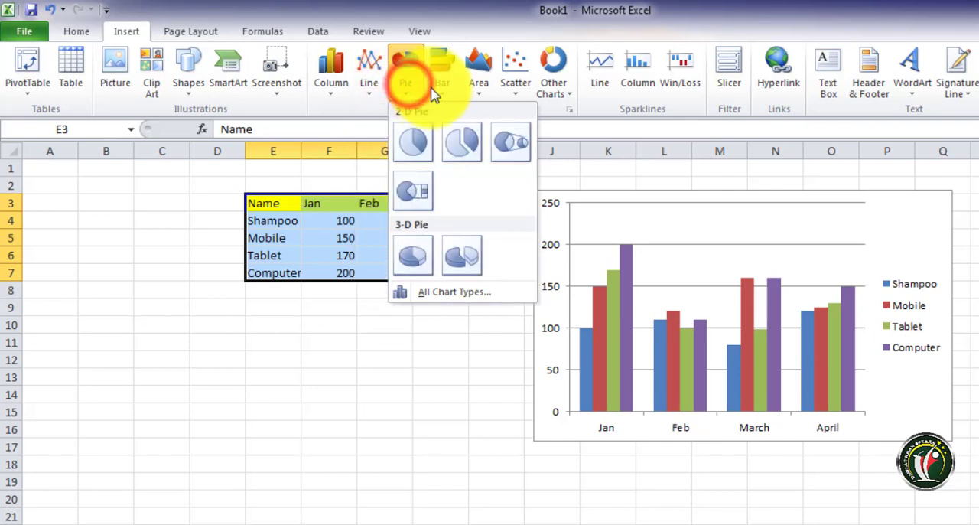
left_click(441, 86)
left_click(478, 86)
left_click(515, 88)
left_click(552, 86)
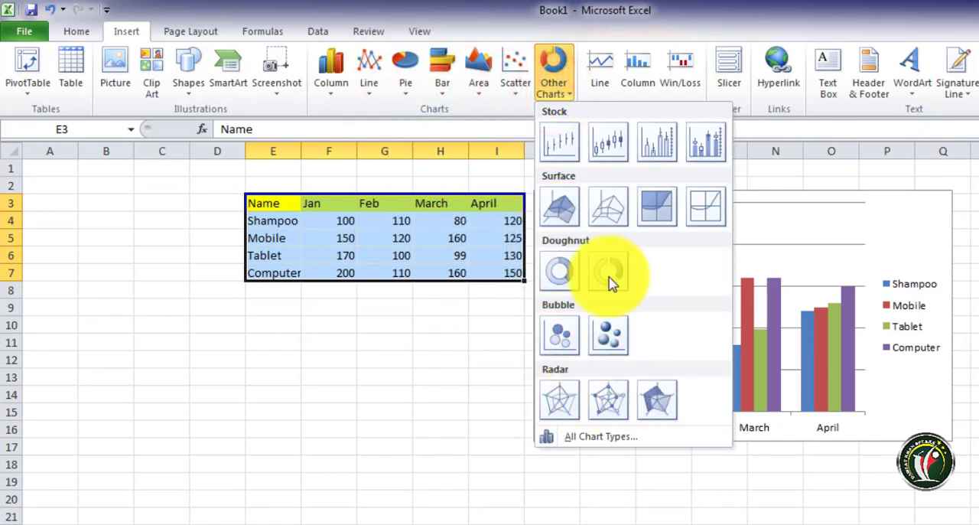
Insert a doughnut chart of the table data, move it clear of the column chart, and delete it
left_click(560, 272)
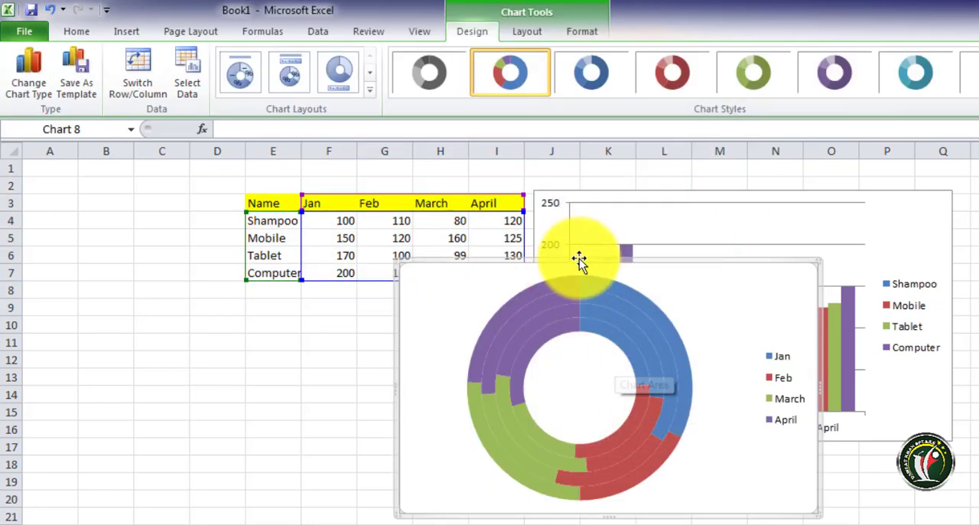
left_click_drag(579, 264, 339, 266)
mouse_move(404, 322)
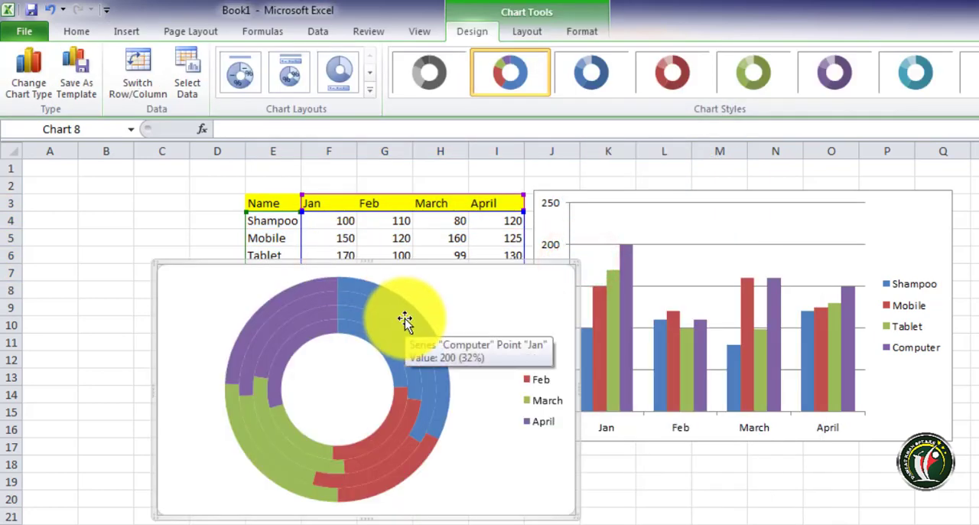
key("Delete")
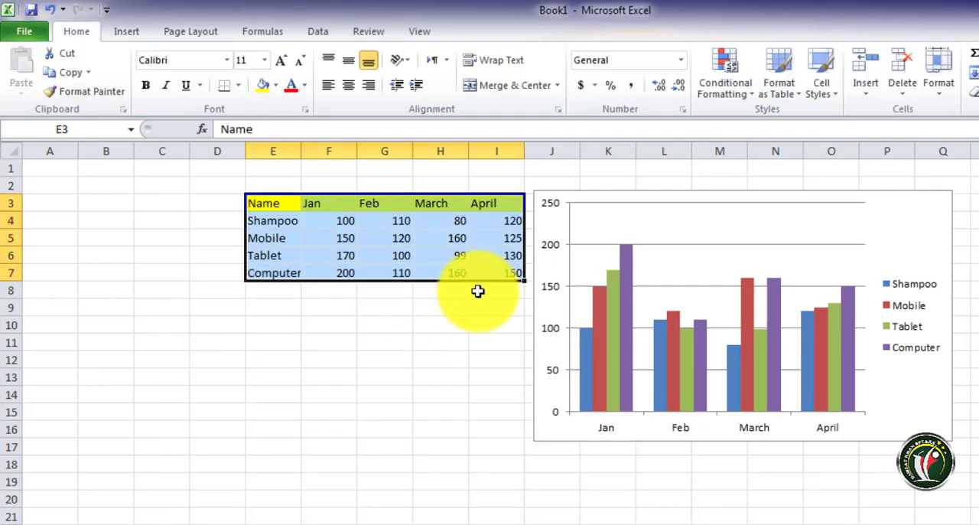
Browse the Pie, Bar, Area, Scatter and Stock types for the Computer series and try to apply the second Stock type
left_click(627, 281)
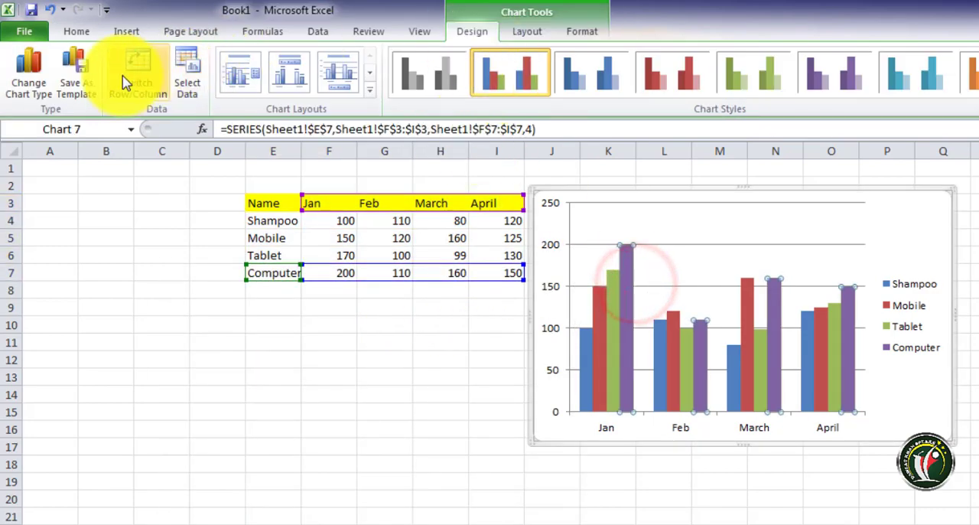
left_click(28, 73)
left_click_drag(533, 170, 717, 149)
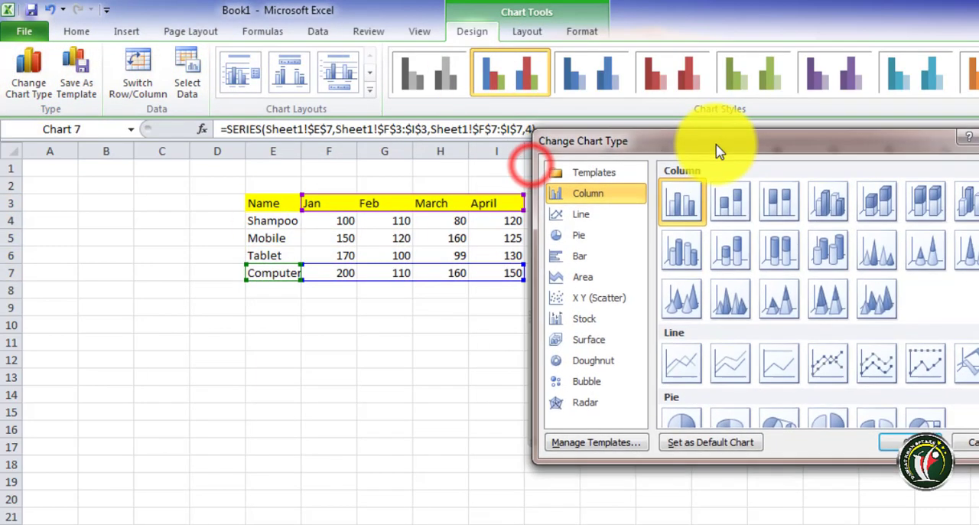
left_click(578, 235)
left_click(575, 257)
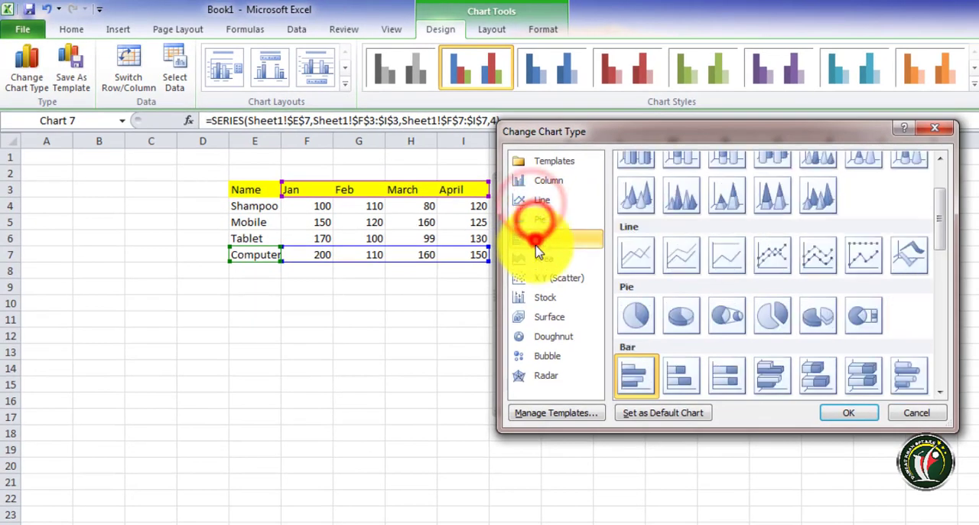
left_click(540, 258)
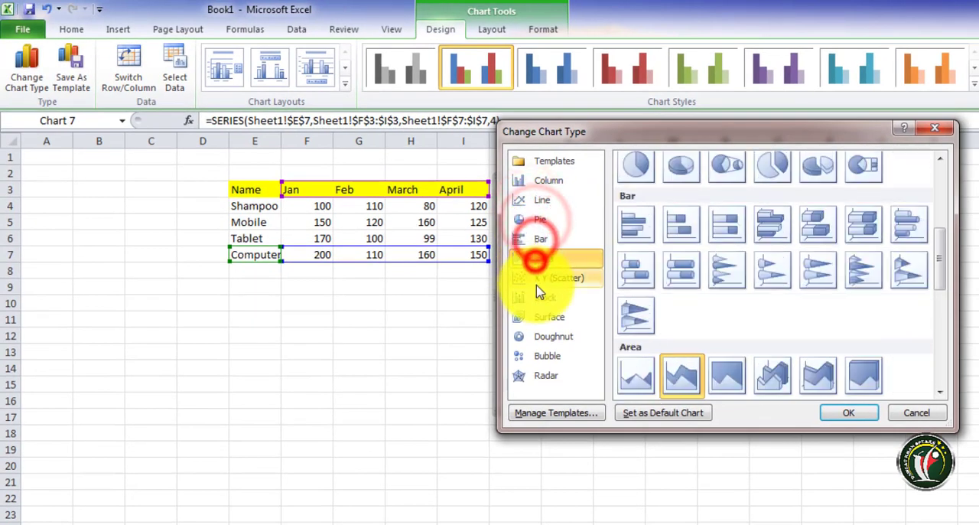
left_click(539, 278)
left_click(539, 297)
left_click(543, 316)
left_click(680, 316)
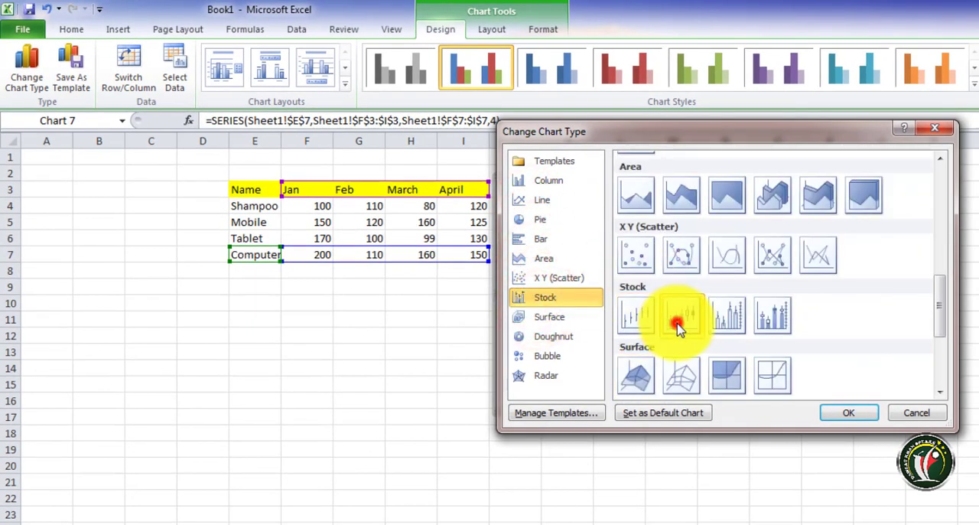
left_click(851, 414)
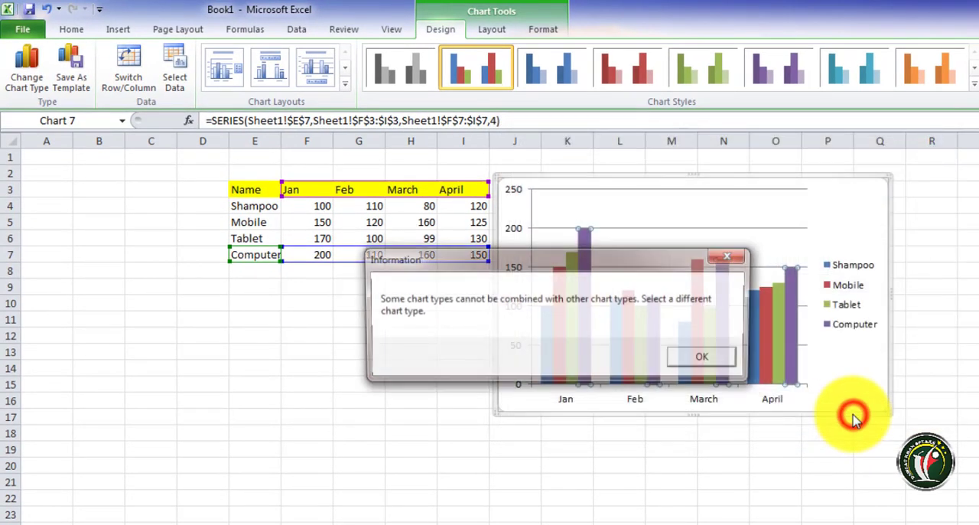
left_click(715, 369)
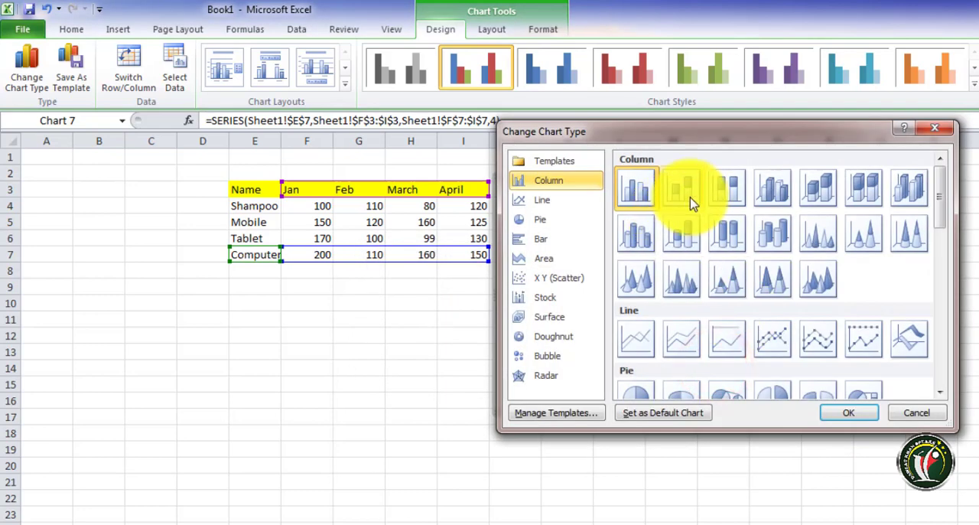
Change the chart to a 3-D 100% stacked column type, accepting the conversion of the other series, and undo the change
left_click(689, 196)
left_click(756, 195)
left_click(849, 193)
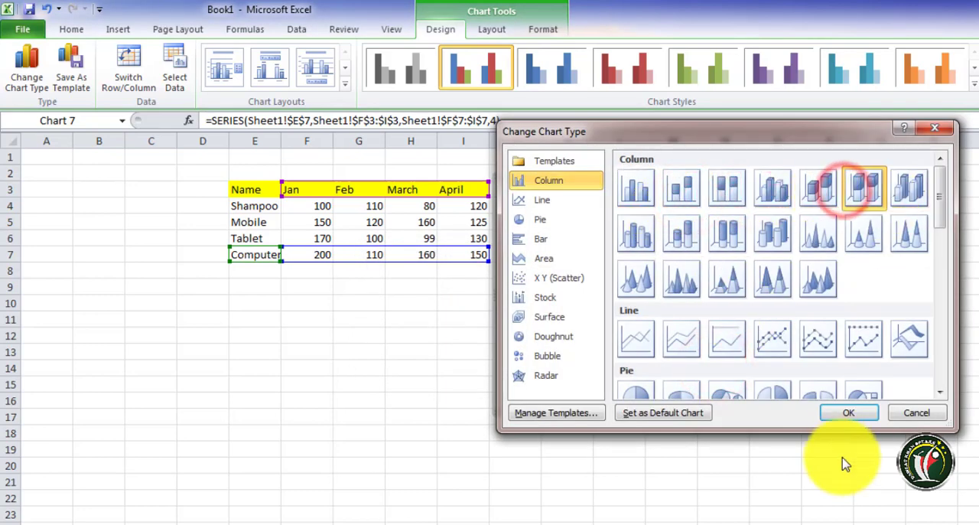
left_click(846, 413)
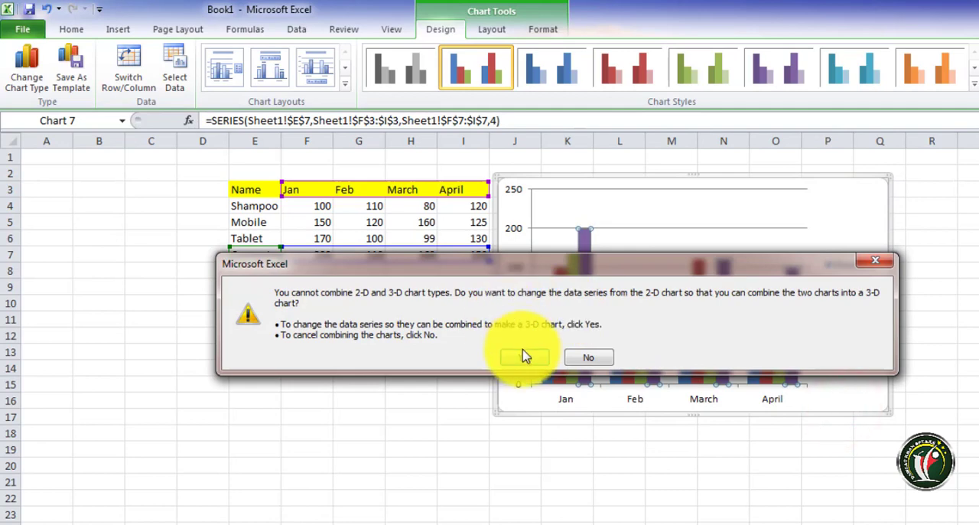
left_click(522, 358)
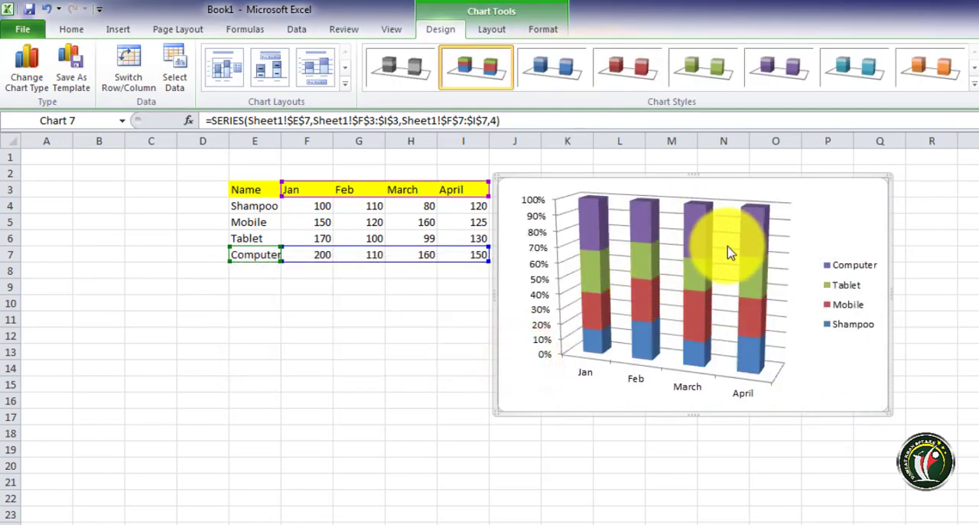
key("ctrl+z")
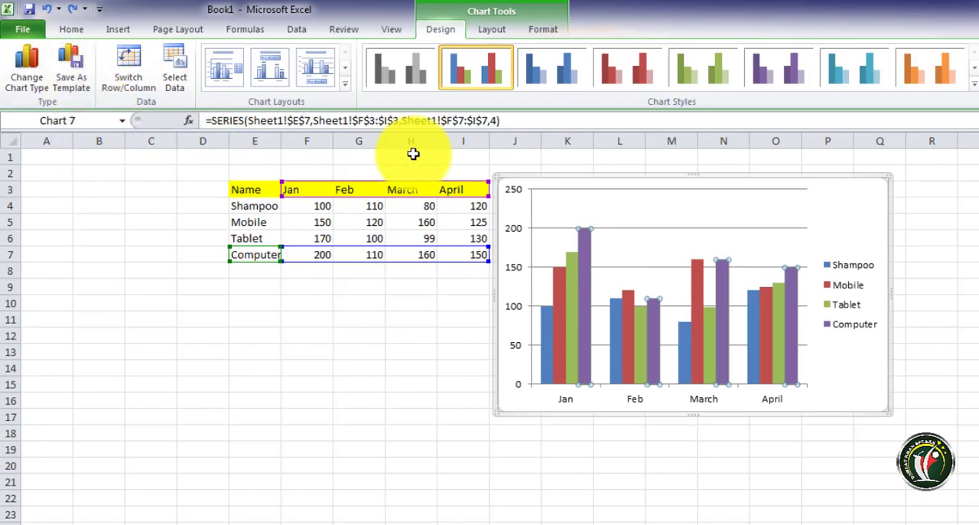
Move the column chart slightly further from the table, and swap its rows and columns back and forth, ending with months as categories
left_click_drag(574, 181, 606, 181)
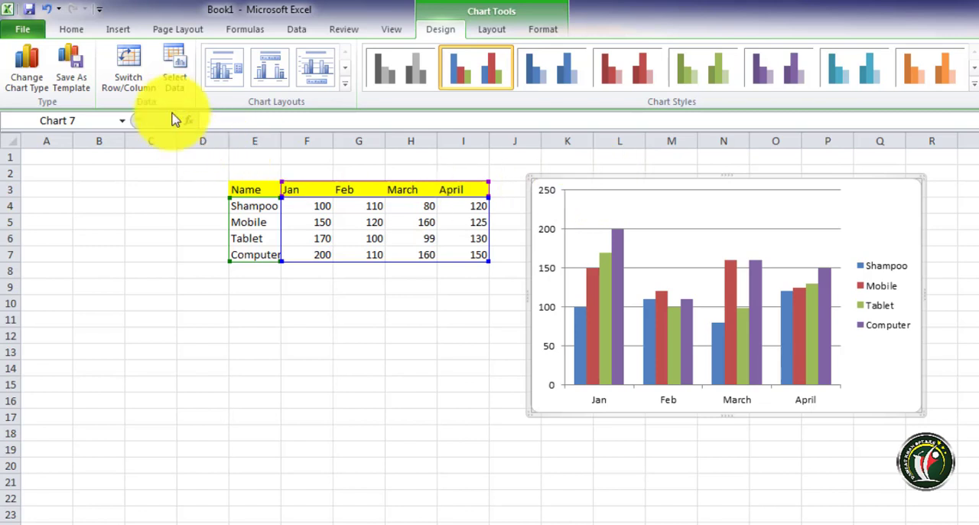
left_click(131, 91)
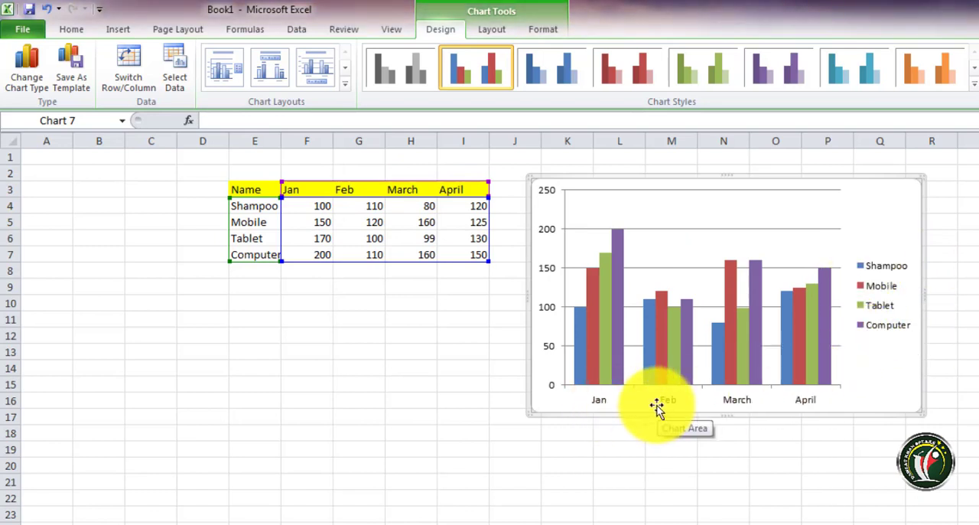
left_click(115, 66)
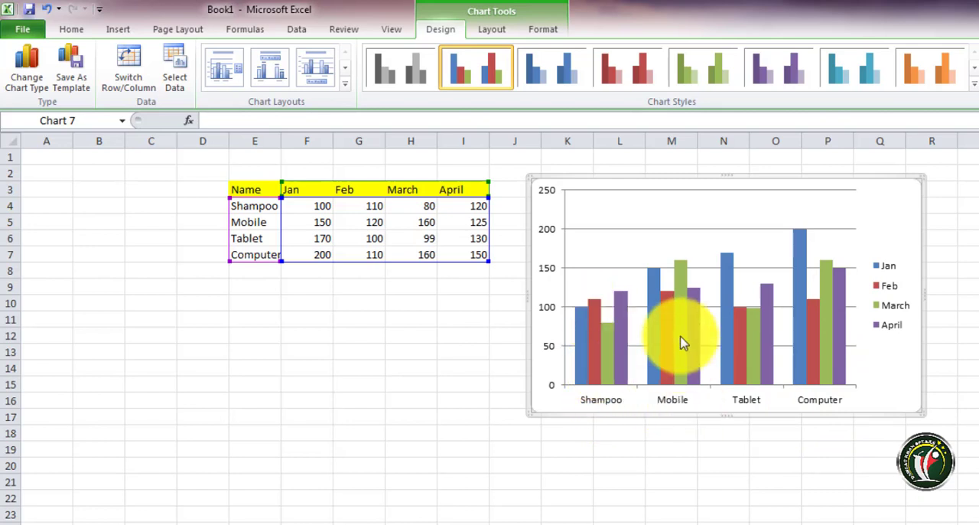
left_click(128, 72)
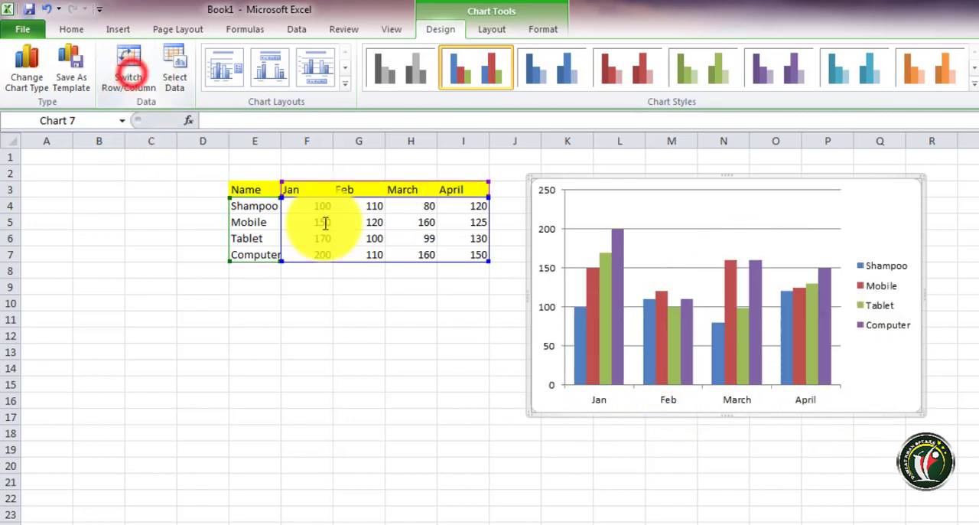
Examine the column chart's data source with its data range, legend entries and category labels, leaving it unedited
left_click(175, 78)
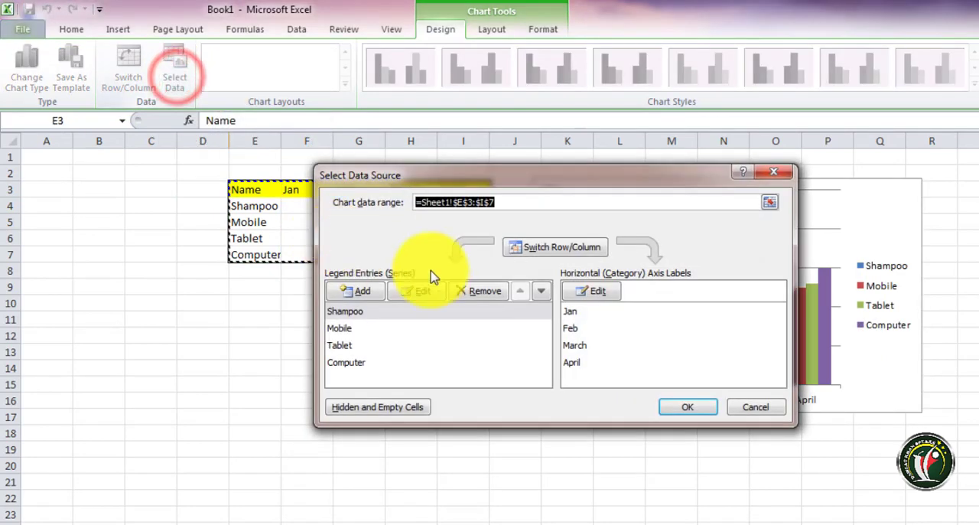
left_click_drag(586, 177, 693, 192)
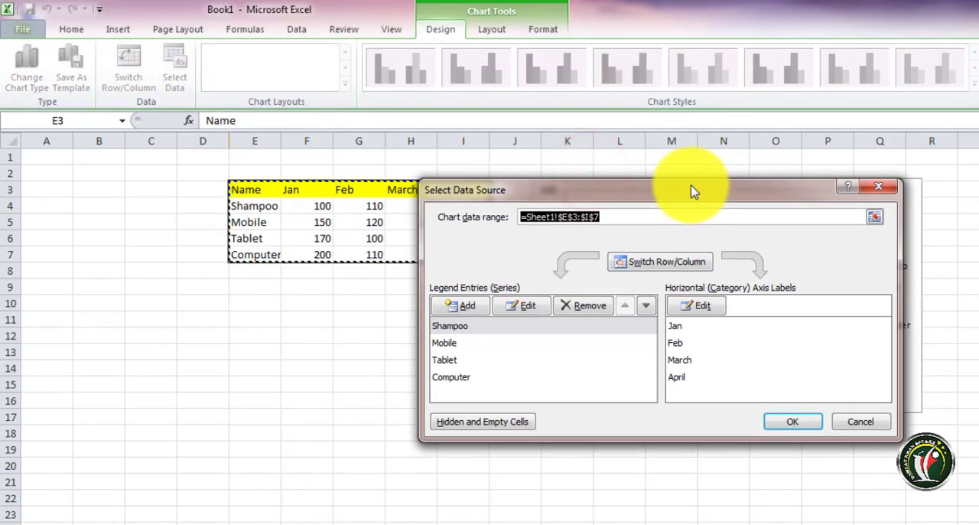
left_click(864, 422)
Insert an empty clustered column chart with blank cell F16 as the selection
left_click(342, 430)
left_click(286, 399)
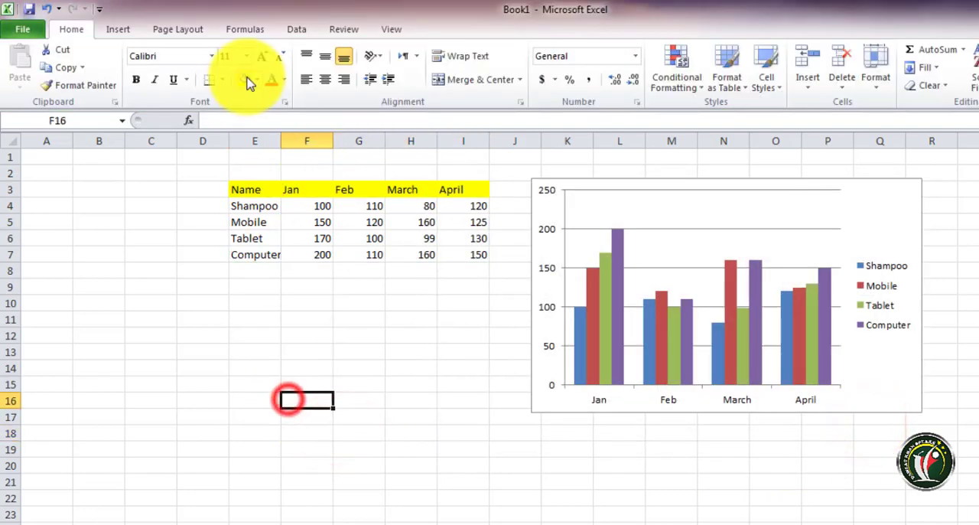
left_click(117, 29)
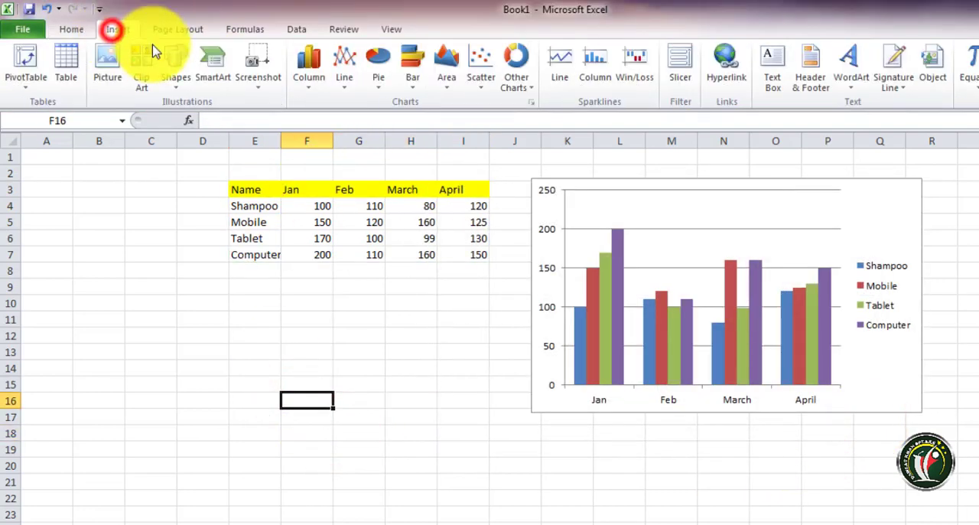
left_click(309, 71)
left_click(315, 128)
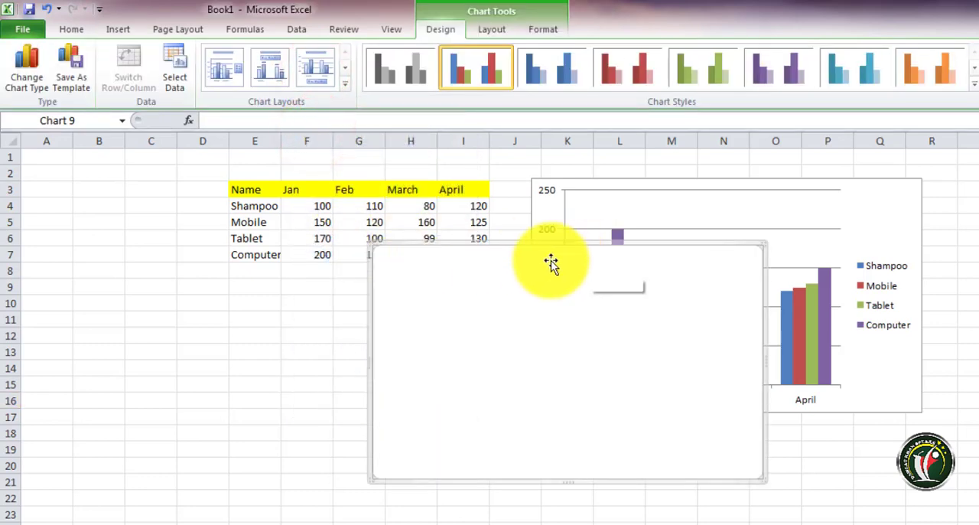
Set the empty chart's data range to the product table, =Sheet1!$E$3:$I$7
left_click(173, 72)
left_click_drag(520, 193, 606, 201)
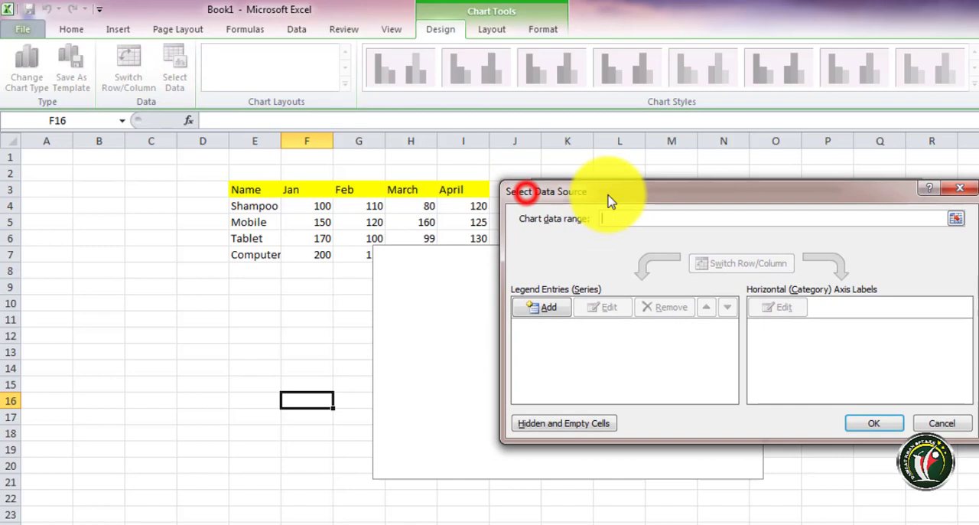
left_click(956, 221)
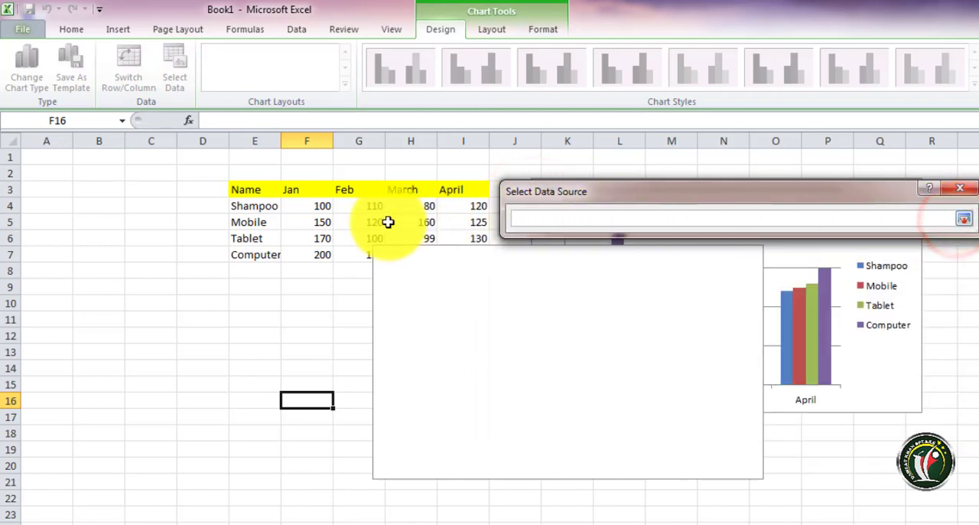
left_click_drag(247, 198, 478, 249)
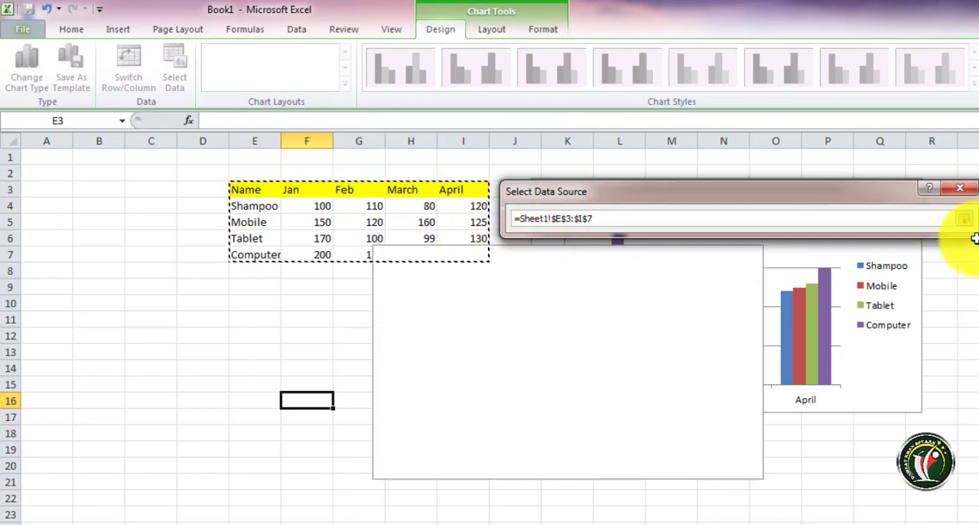
left_click(963, 219)
left_click(873, 422)
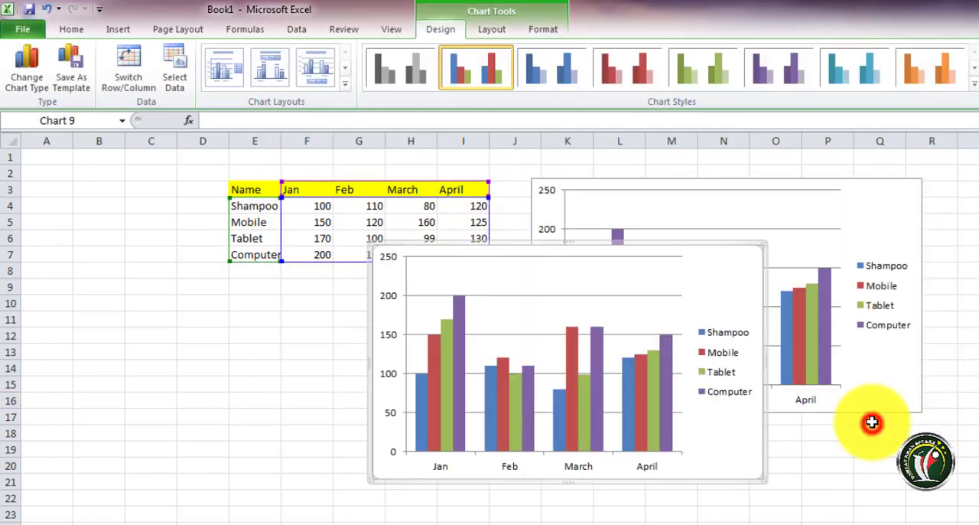
Move the second column chart off the original chart and delete it
left_click_drag(524, 245, 359, 231)
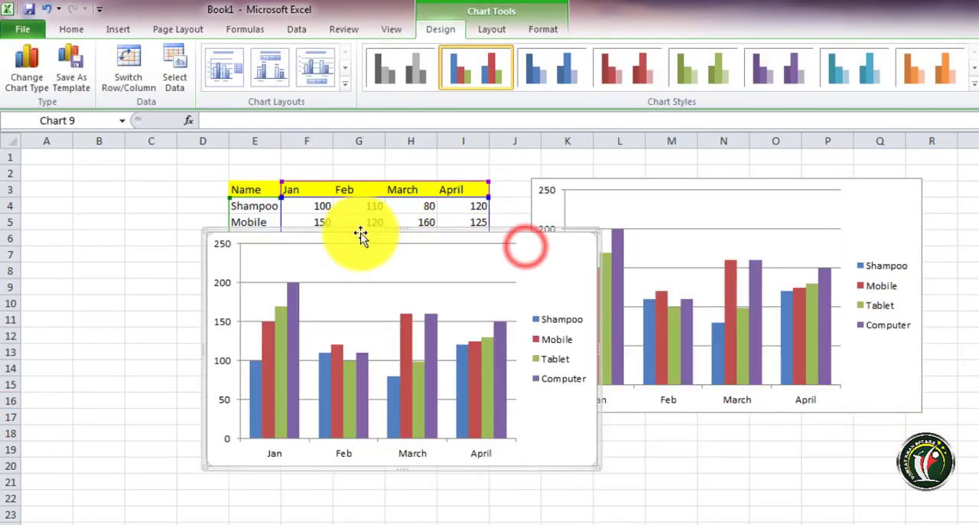
key("Delete")
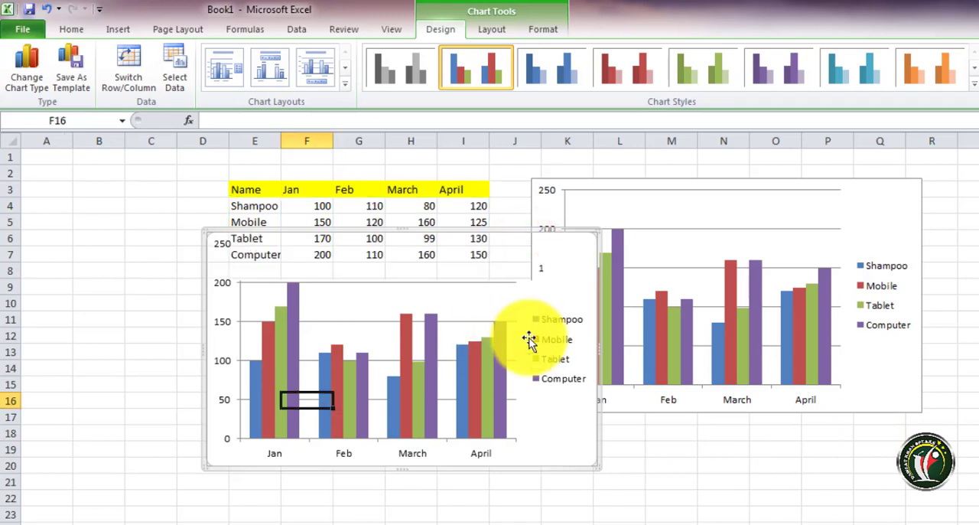
Try the chart layout with axis titles and the one with a chart title on the remaining column chart, and undo both
left_click(641, 219)
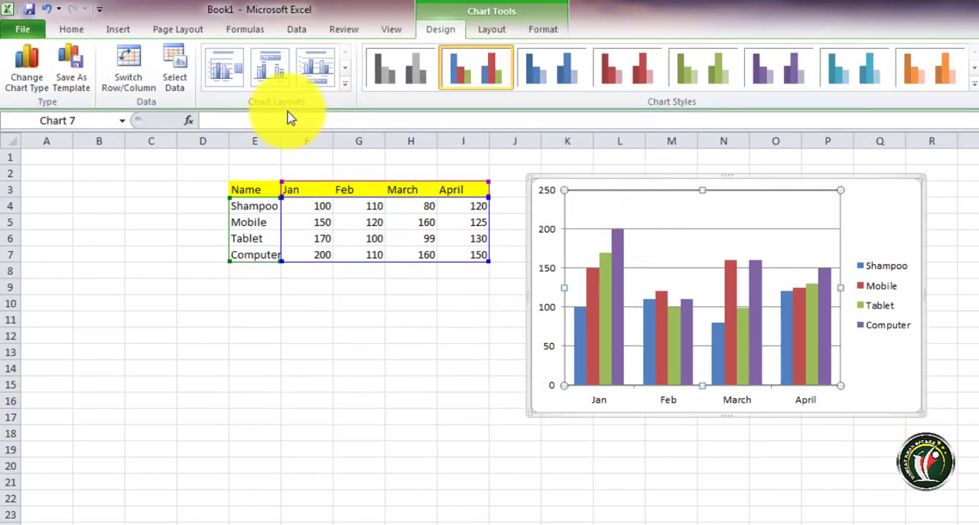
left_click(343, 84)
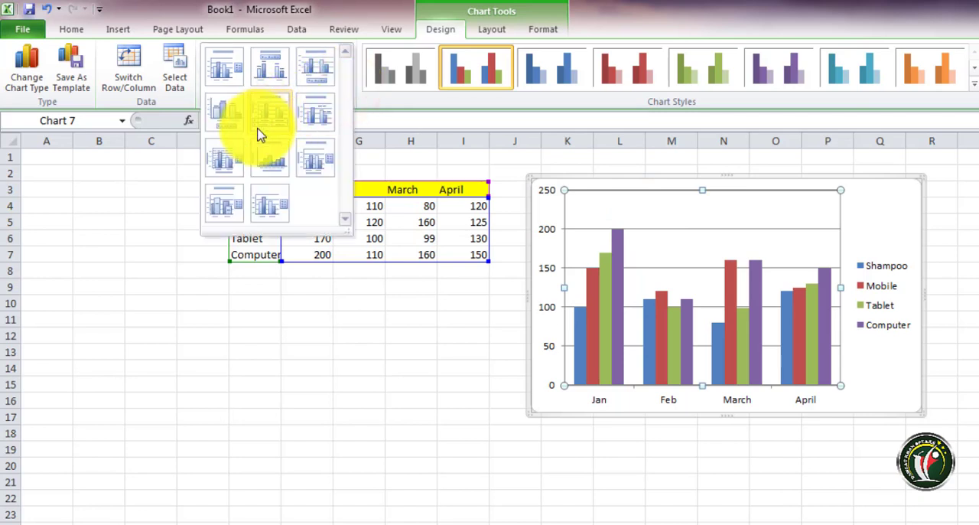
left_click(222, 159)
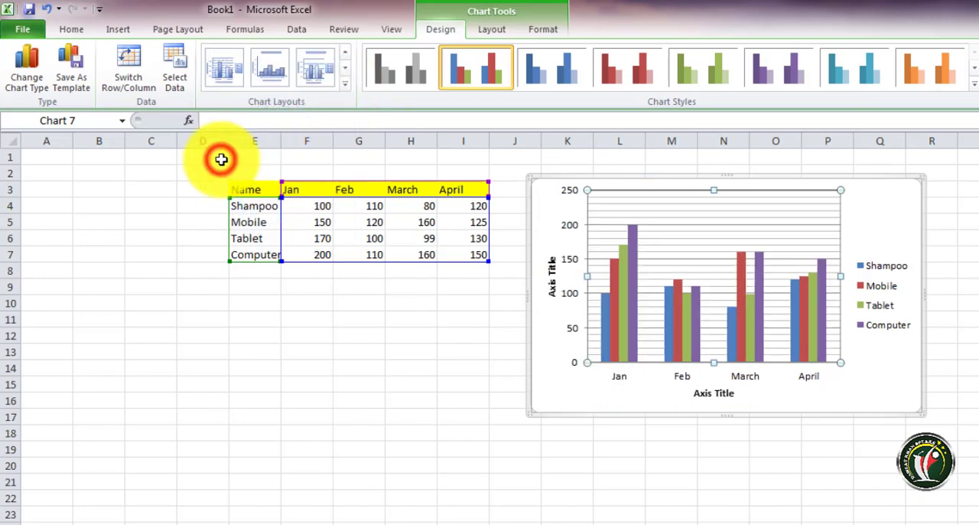
left_click(344, 84)
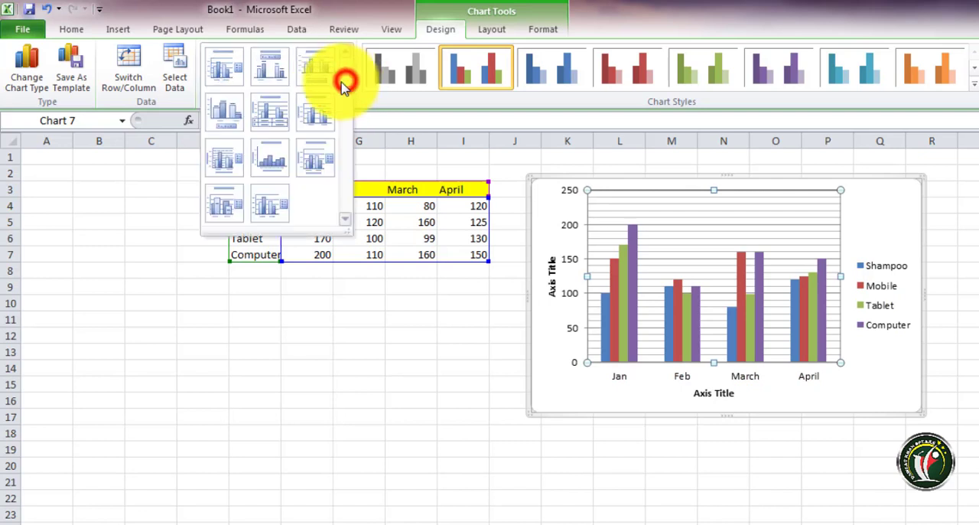
left_click(230, 83)
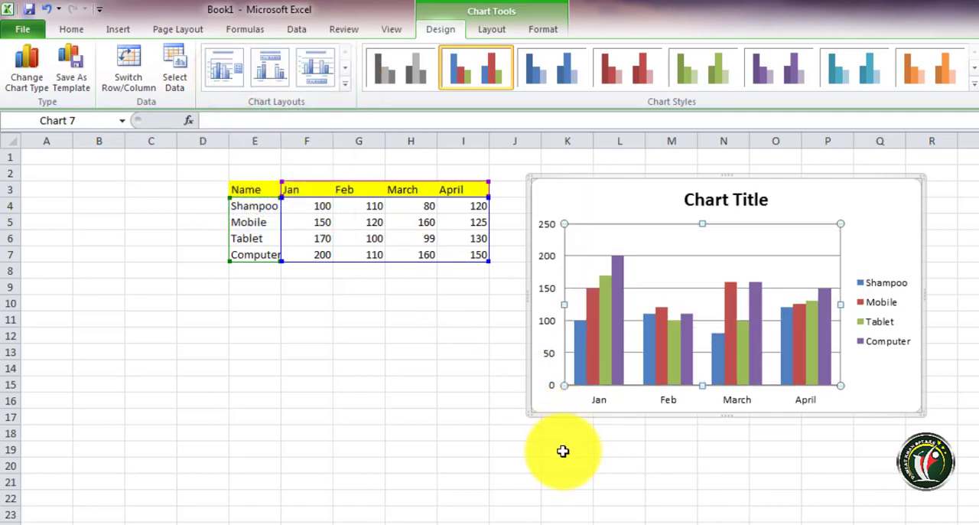
key("ctrl+z")
key("ctrl+z")
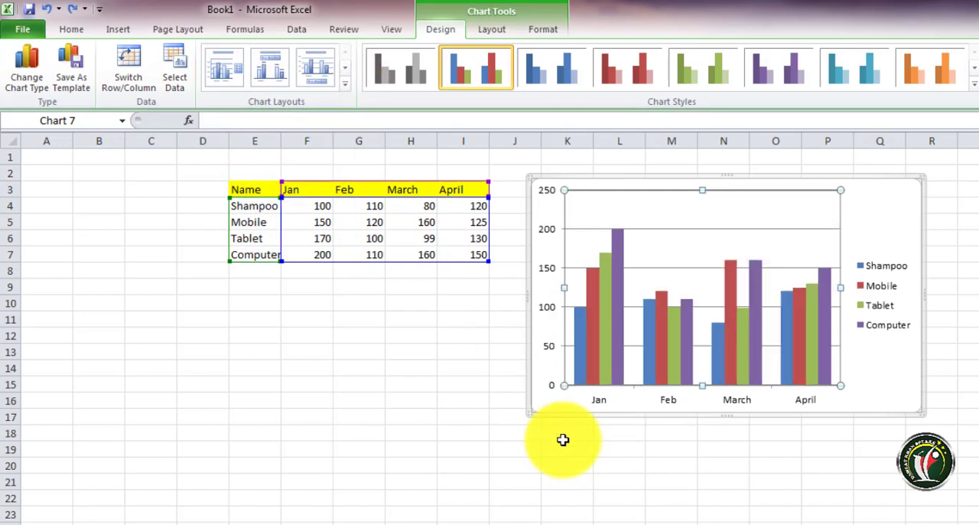
Restore the deleted second column chart and delete it again
key("ctrl+v")
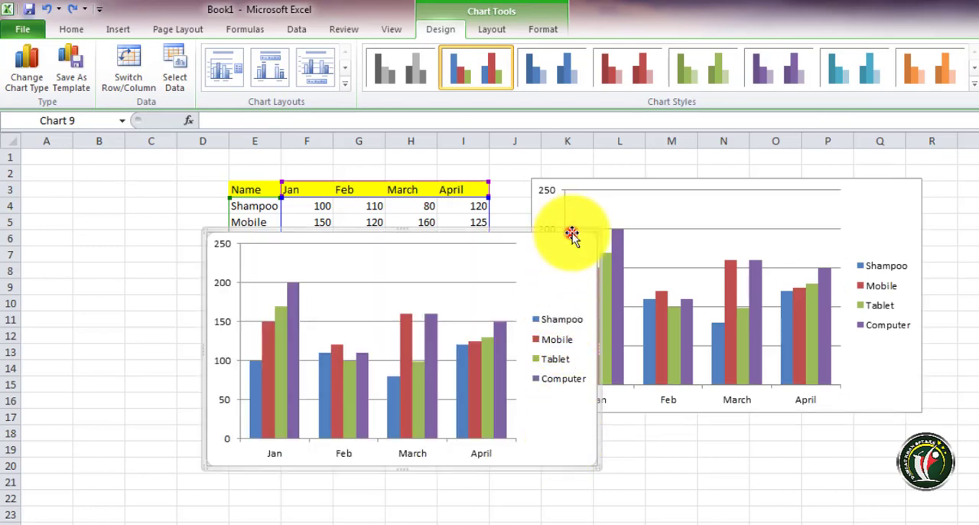
key("Delete")
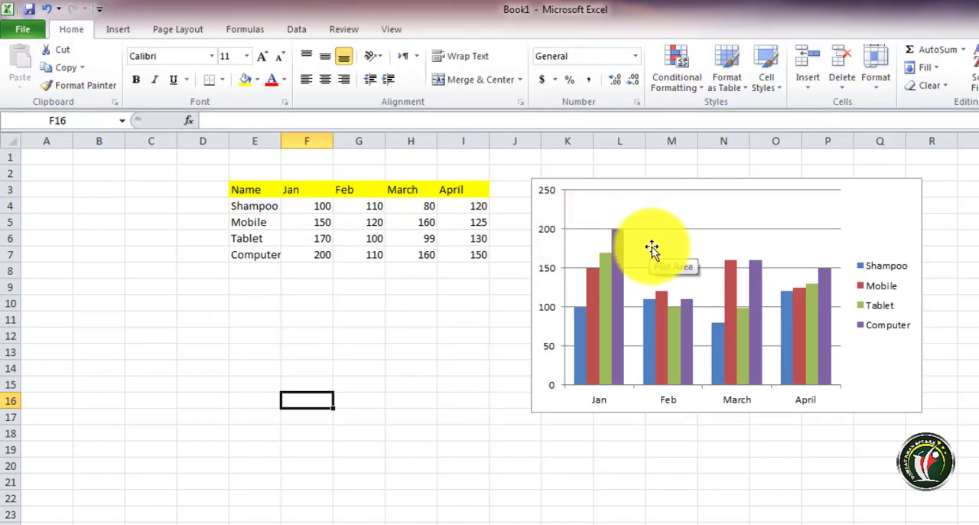
Apply the black-background multicolour style with bevelled columns to the column chart
left_click(637, 201)
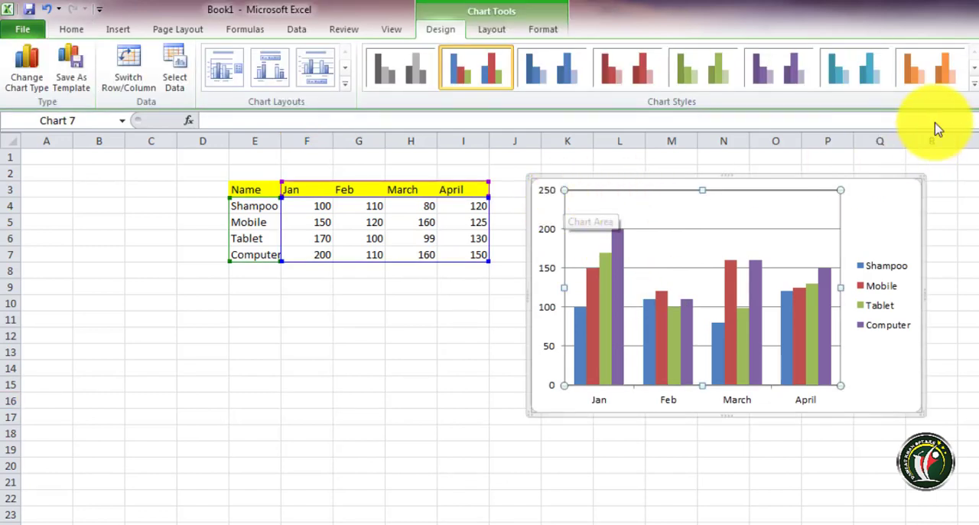
left_click(975, 90)
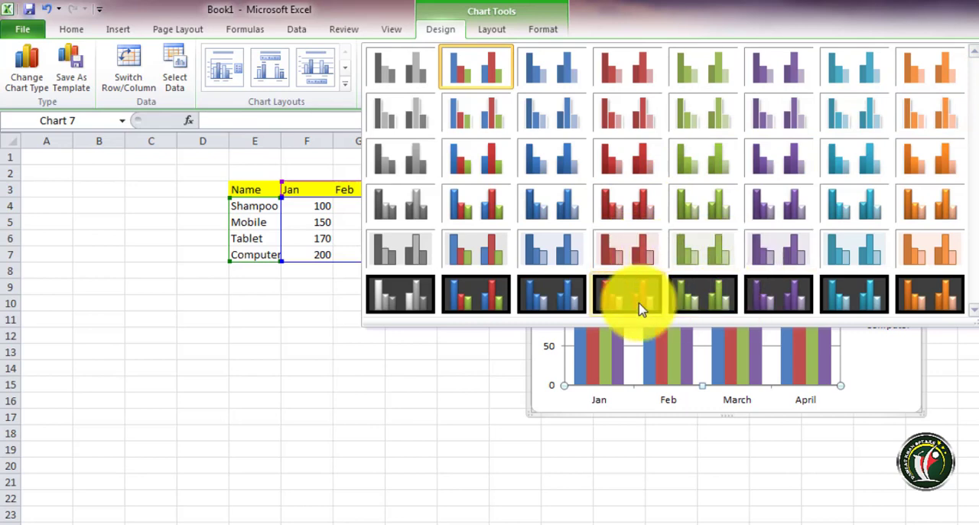
left_click(482, 306)
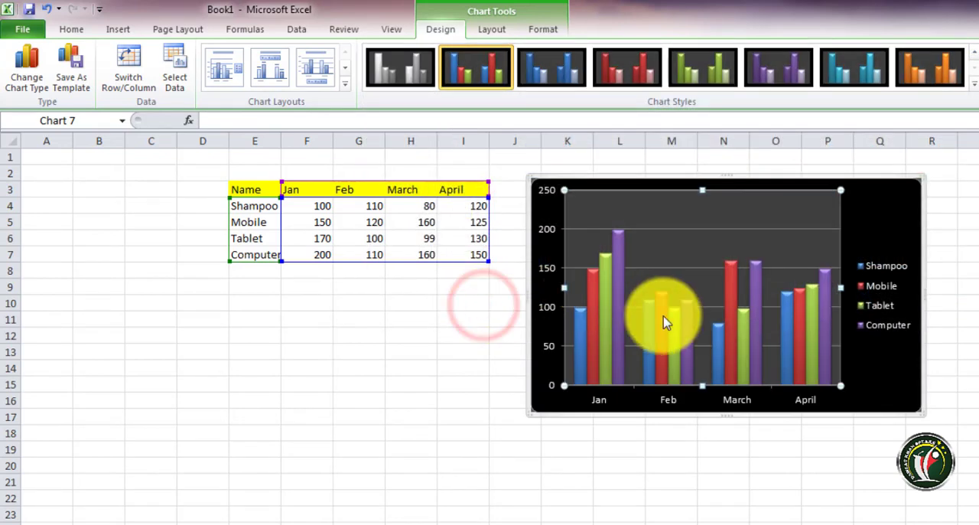
Set the Computer value for Jan in cell F7 to 150
mouse_move(690, 312)
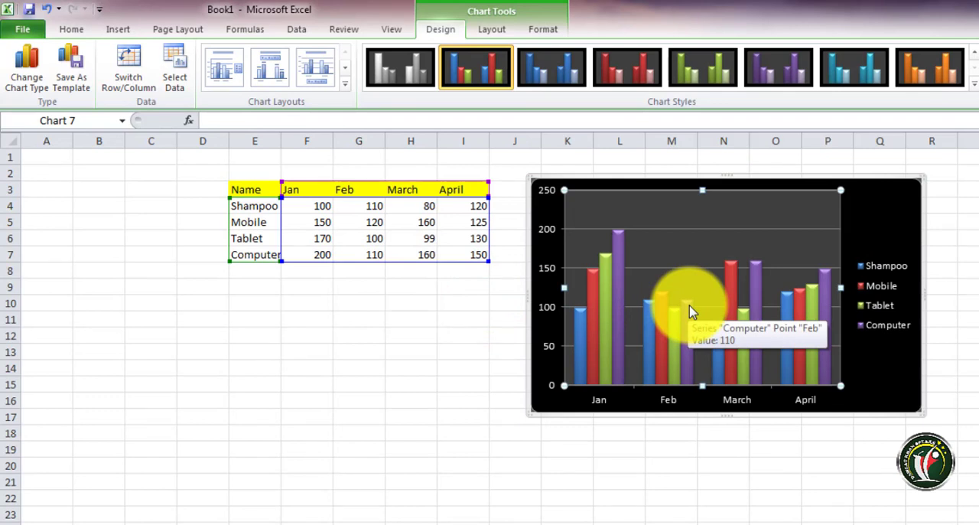
mouse_move(598, 319)
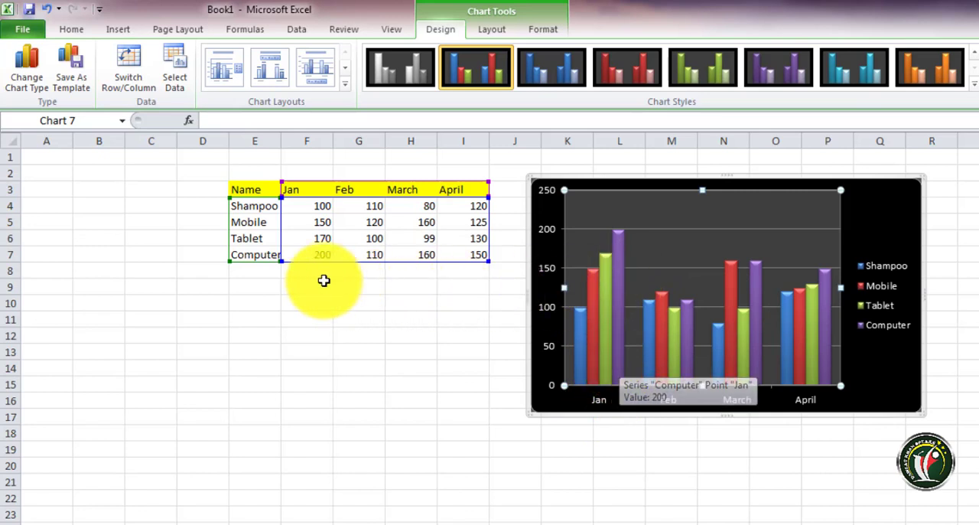
left_click(322, 254)
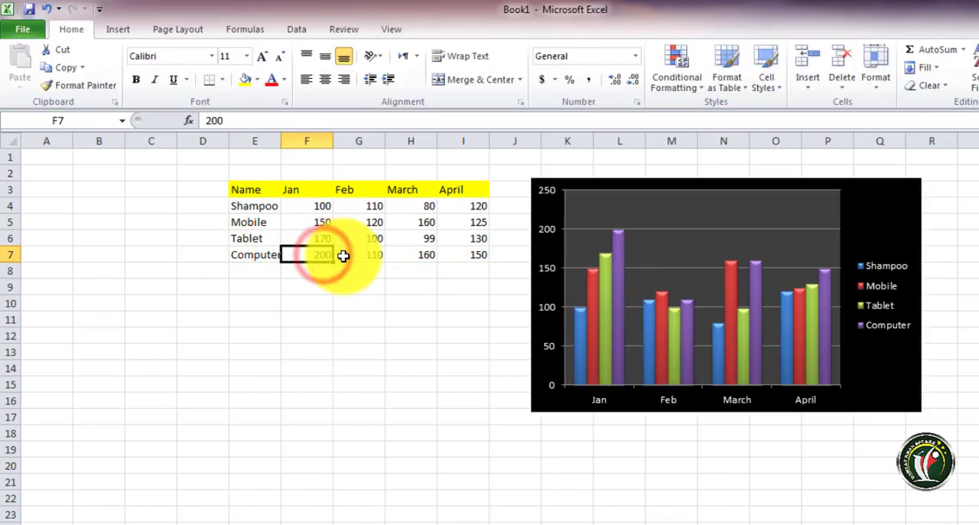
type("150")
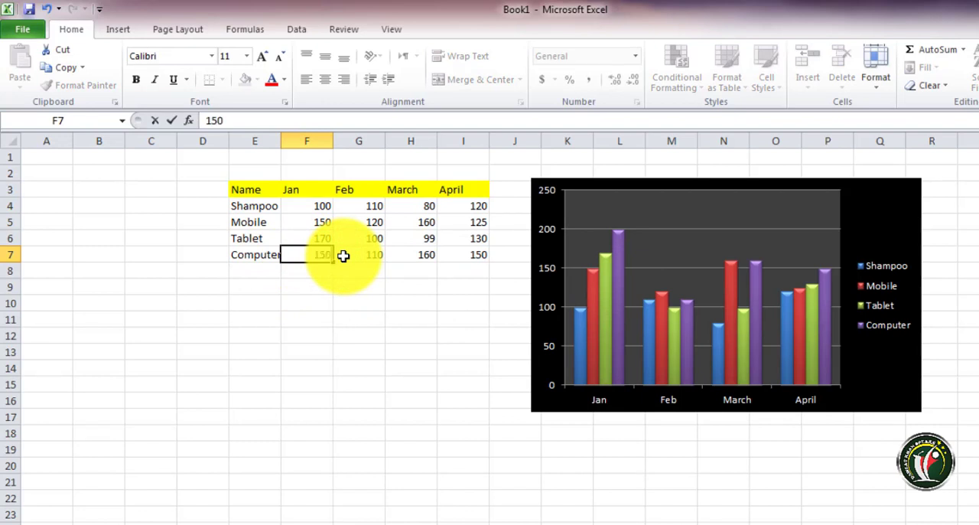
key("Return")
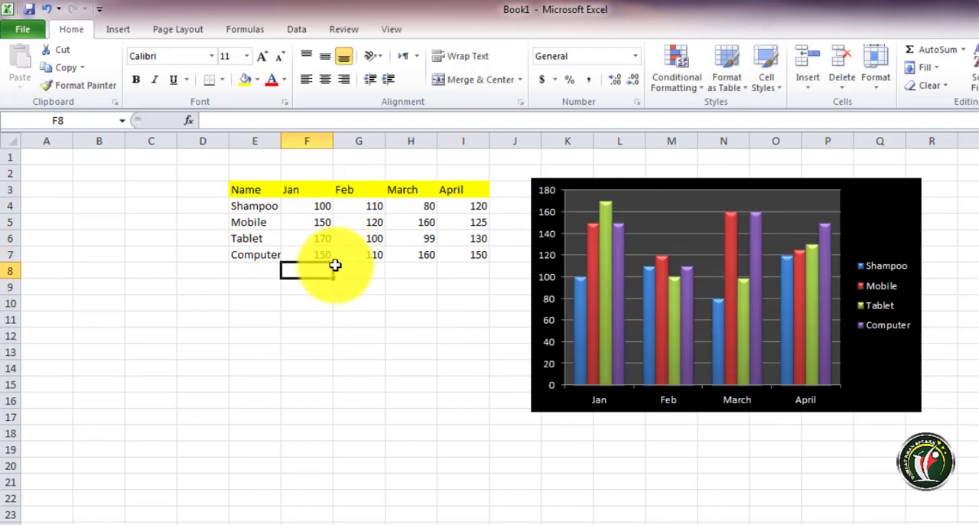
Set the Mobile value for Feb in cell G5 to 55
left_click(318, 256)
left_click(372, 222)
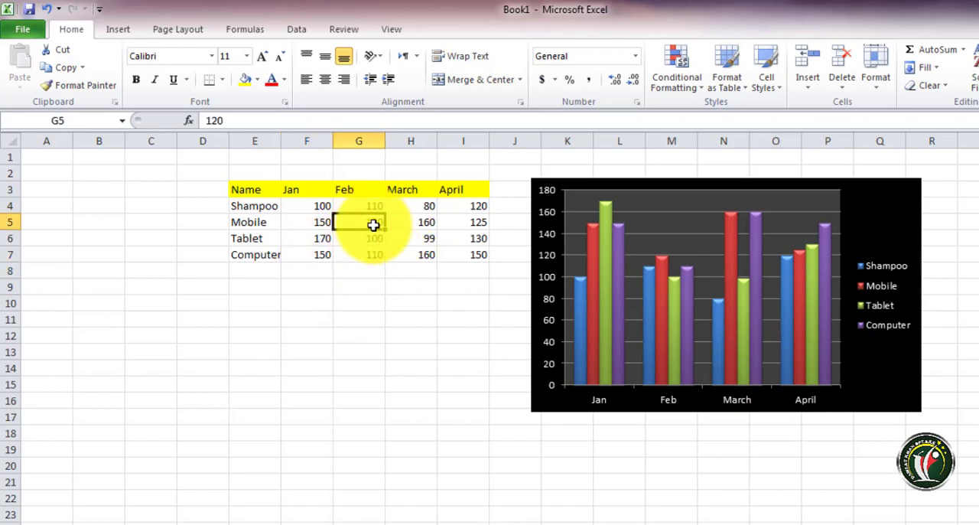
type("55")
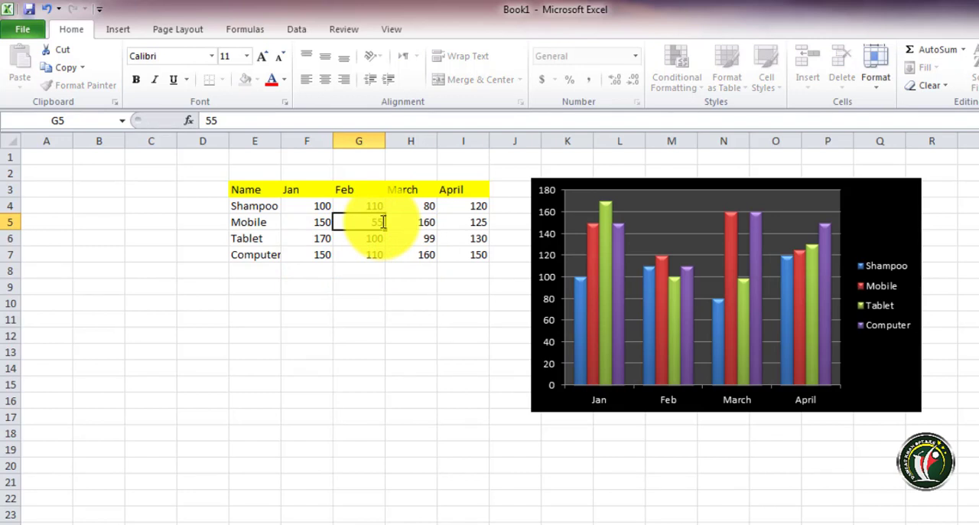
key("Return")
mouse_move(664, 348)
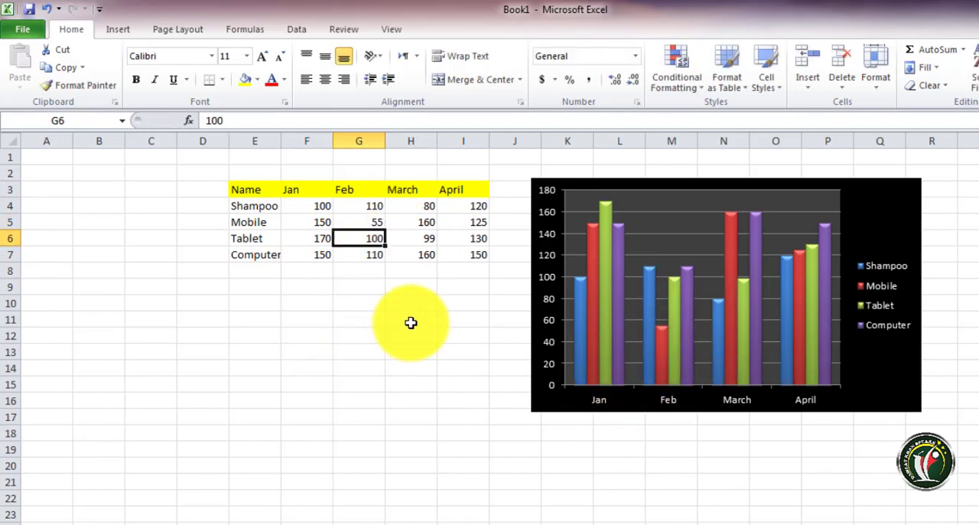
Review the destination sheets offered for moving the column chart, and cancel without moving it
left_click(610, 201)
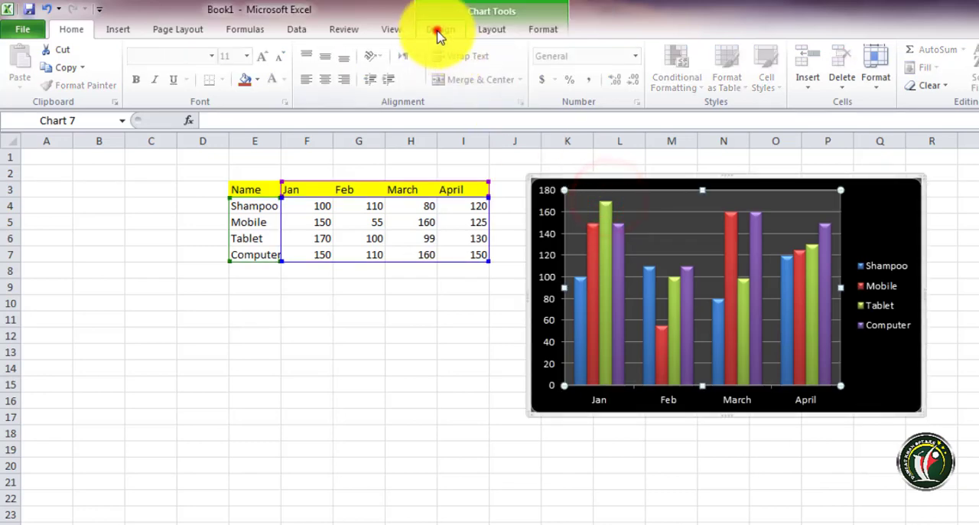
left_click(438, 33)
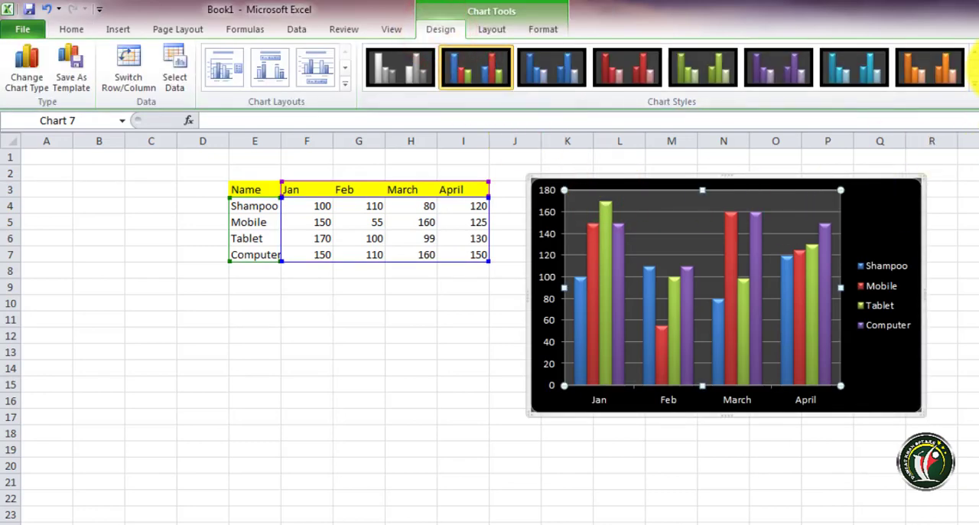
left_click(975, 72)
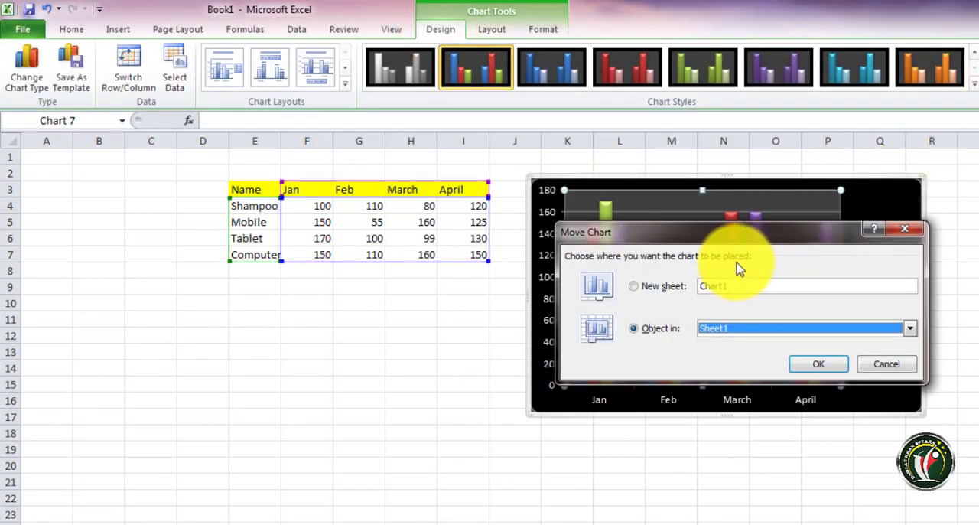
left_click(754, 330)
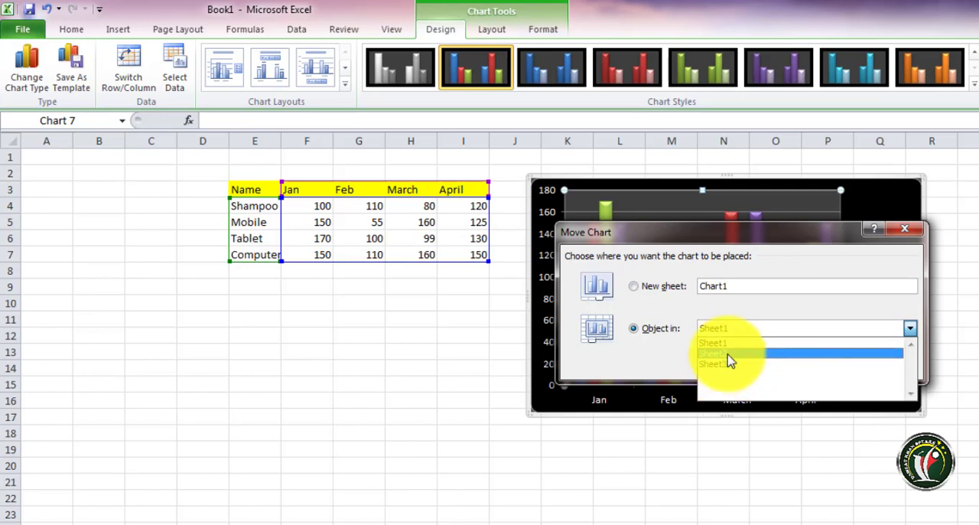
left_click(670, 364)
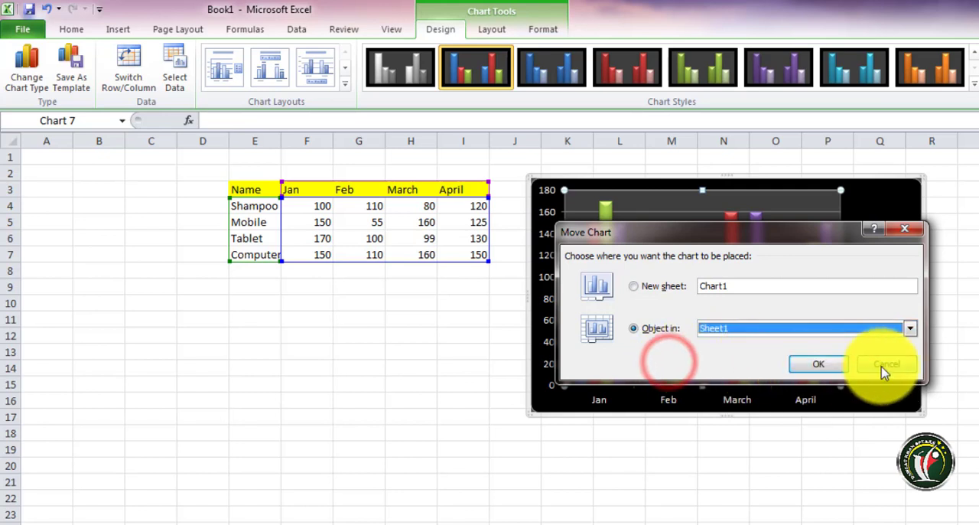
left_click(881, 367)
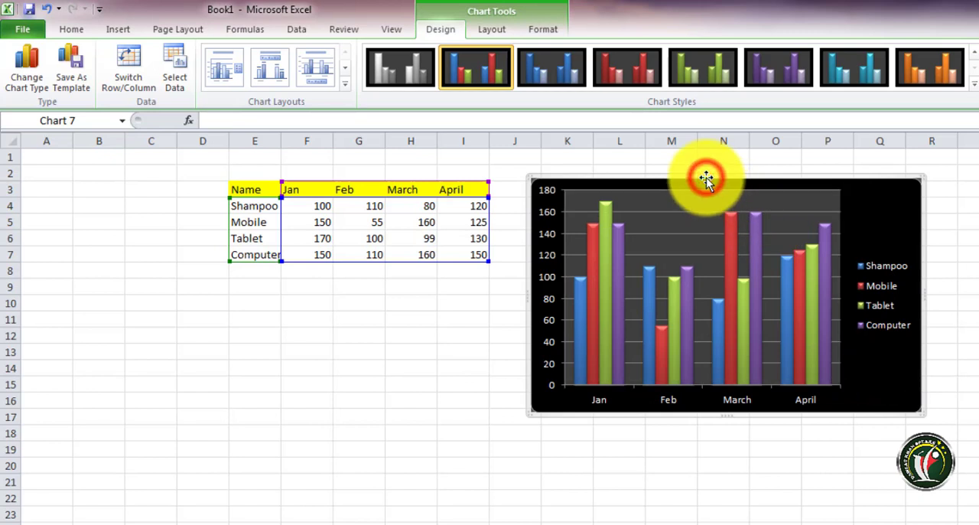
Copy the column chart onto another worksheet and position the copy over about columns G to N, rows 5 to 19
left_click(705, 179)
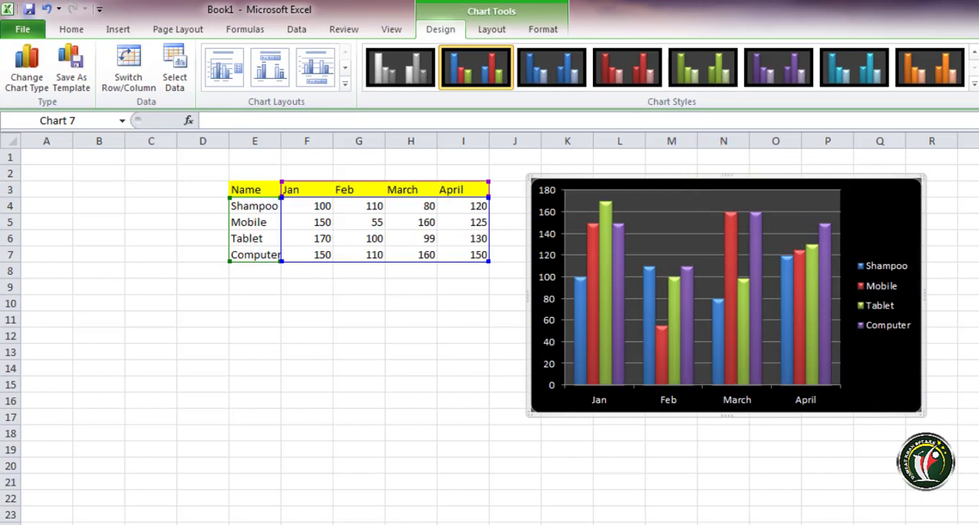
left_click(155, 524)
key("ctrl+v")
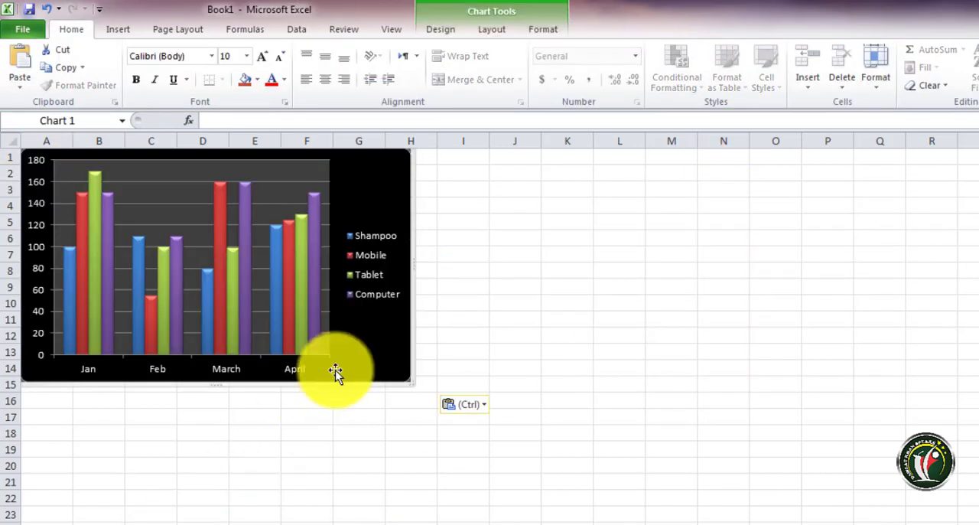
left_click_drag(410, 360, 645, 428)
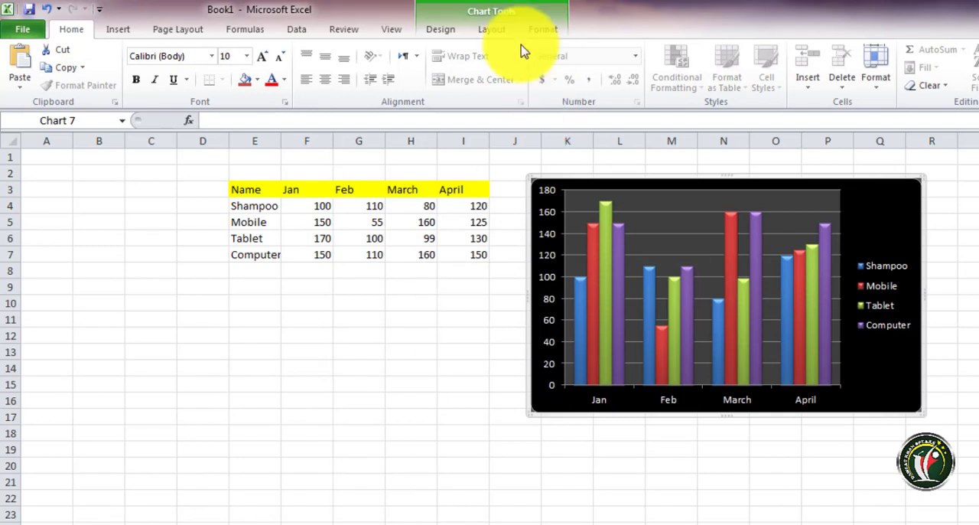
Return to the worksheet with the product table and show the layout tools for its column chart
left_click(441, 29)
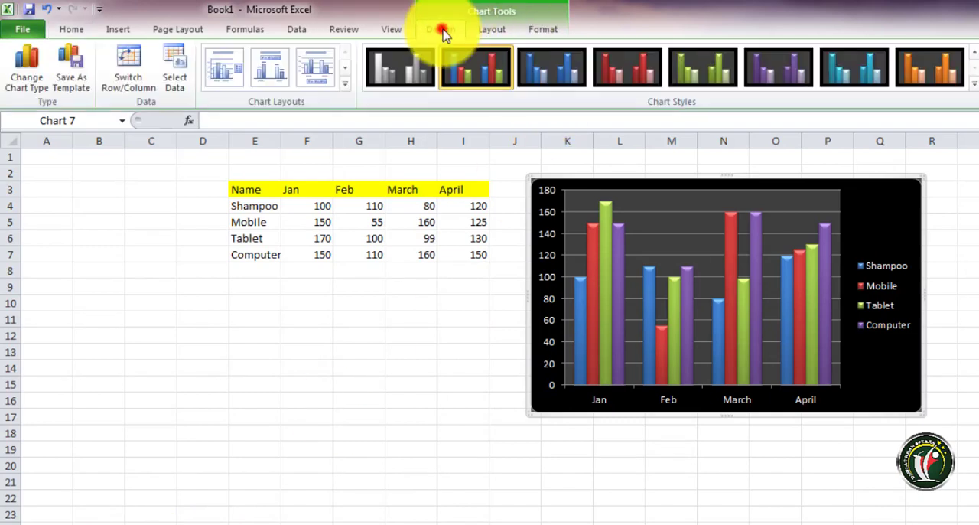
left_click(494, 31)
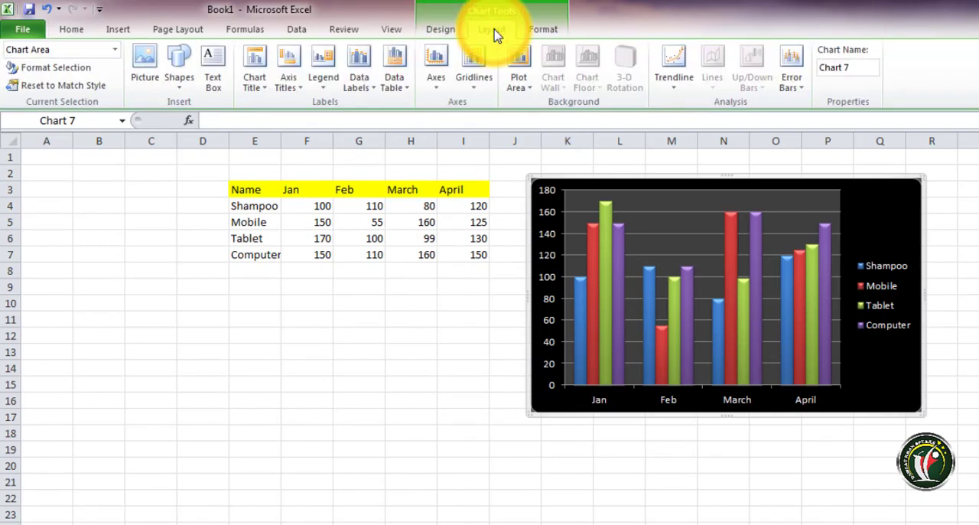